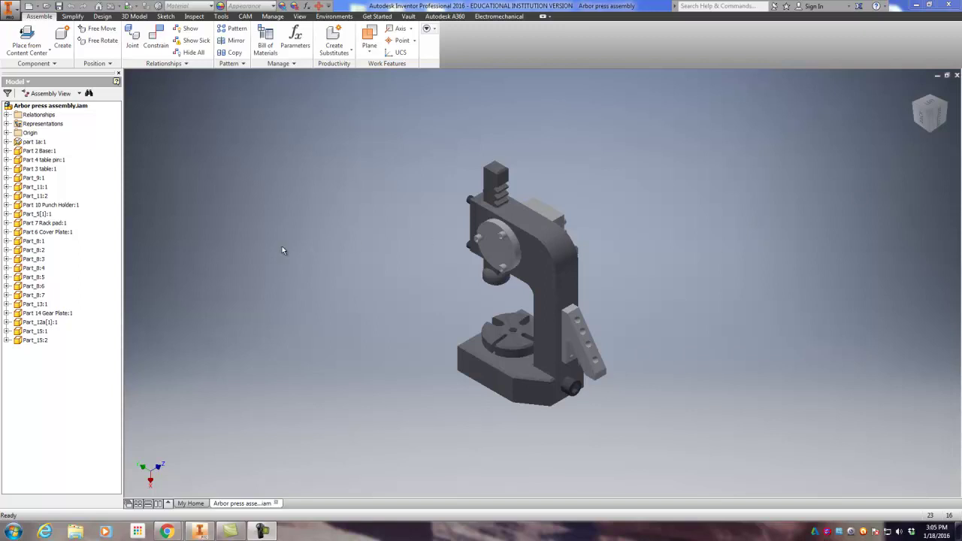
Step: Inspect the press frame, gear-plate pin and round gear plate, then pan the press into view
{"action": "left_click", "coordinate": [564, 277]}
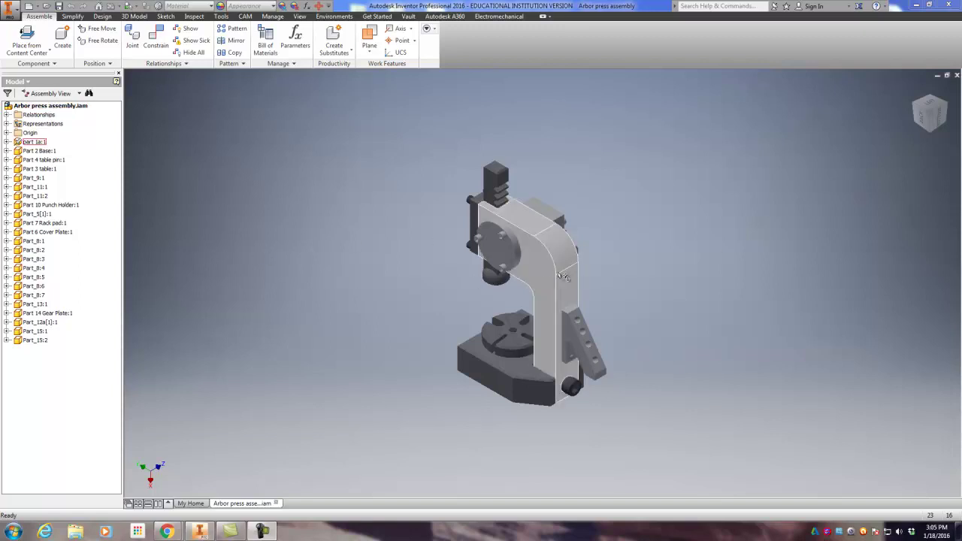
{"action": "left_click", "coordinate": [388, 266]}
{"action": "scroll", "coordinate": [389, 266], "scroll_direction": "up", "scroll_amount": 5}
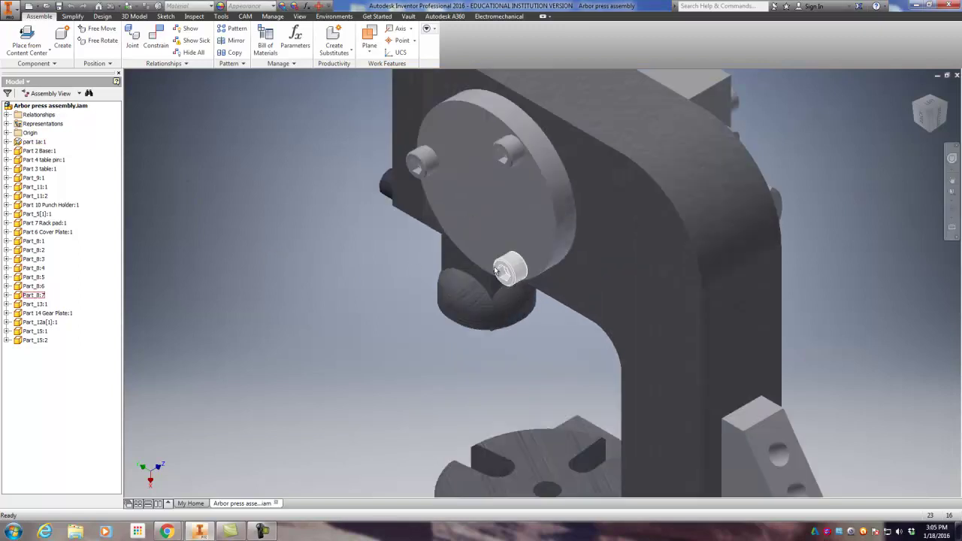
{"action": "left_click", "coordinate": [496, 275]}
{"action": "scroll", "coordinate": [518, 244], "scroll_direction": "down", "scroll_amount": 3}
{"action": "scroll", "coordinate": [512, 241], "scroll_direction": "up", "scroll_amount": 6}
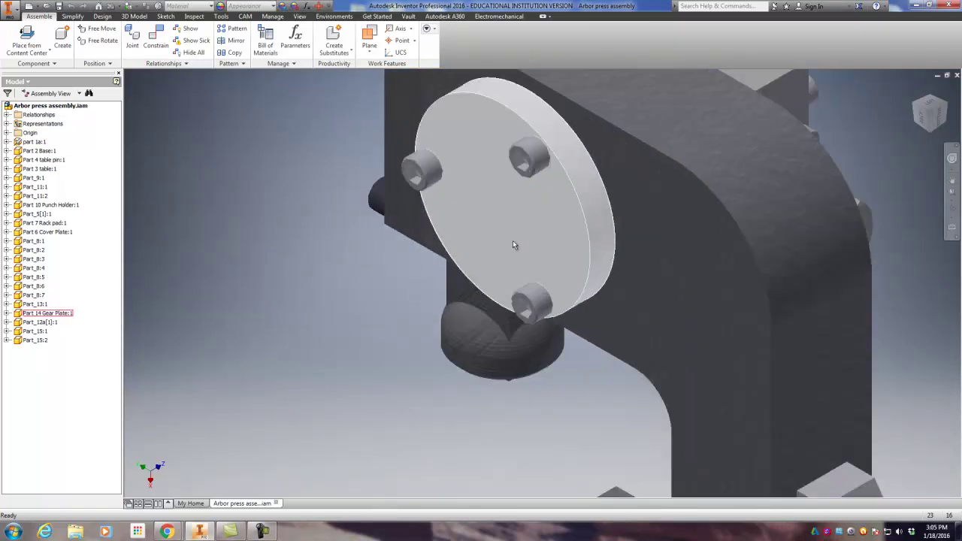
{"action": "scroll", "coordinate": [505, 236], "scroll_direction": "down", "scroll_amount": 2}
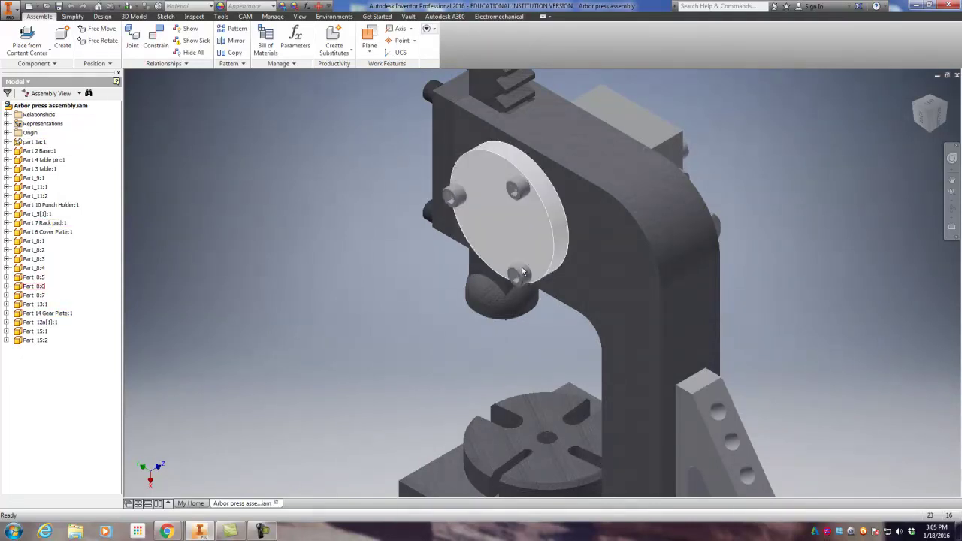
{"action": "scroll", "coordinate": [451, 289], "scroll_direction": "down", "scroll_amount": 5}
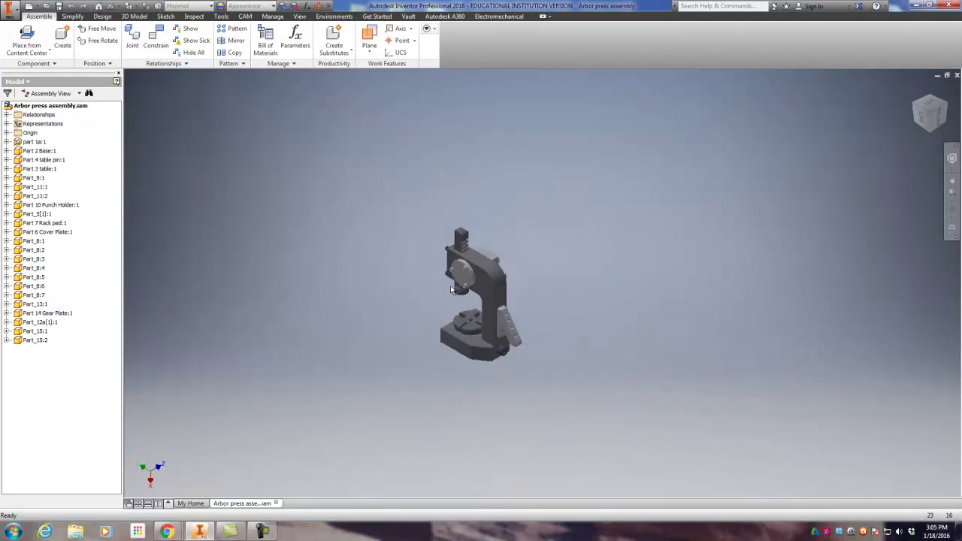
{"action": "scroll", "coordinate": [388, 230], "scroll_direction": "up", "scroll_amount": 5}
{"action": "scroll", "coordinate": [324, 185], "scroll_direction": "down", "scroll_amount": 3}
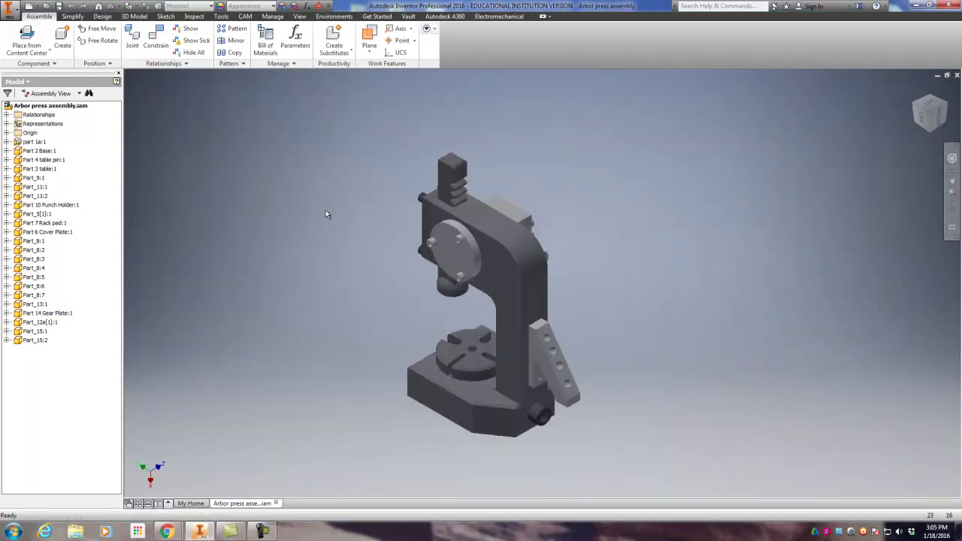
{"action": "middle_click_drag", "start_coordinate": [325, 214], "coordinate": [335, 186]}
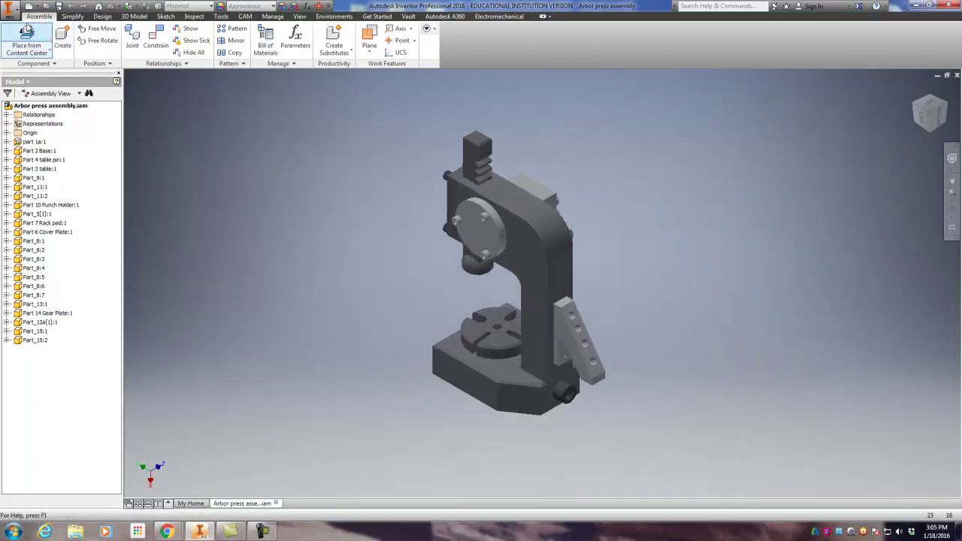
Step: Create a new presentation document from the Standard.ipn template
{"action": "left_click", "coordinate": [12, 12]}
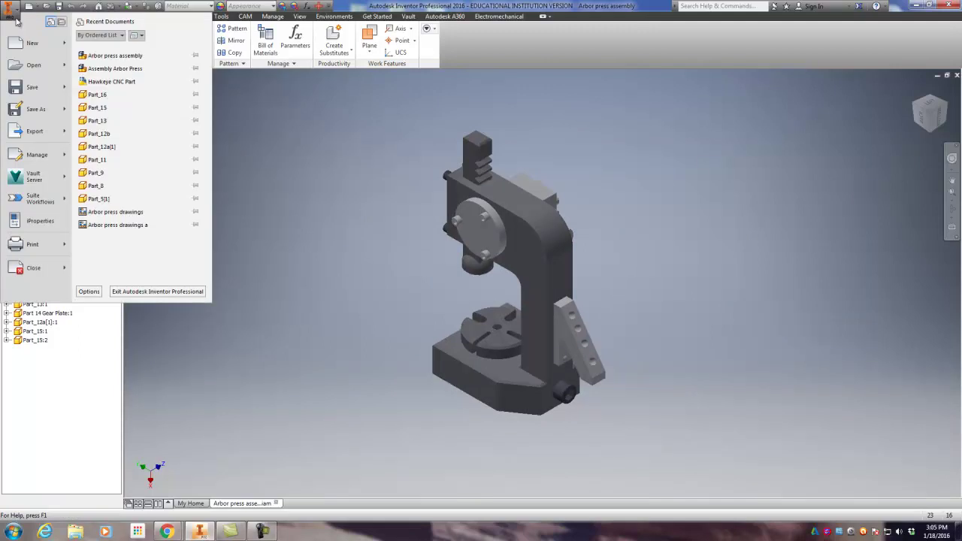
{"action": "left_click", "coordinate": [21, 45]}
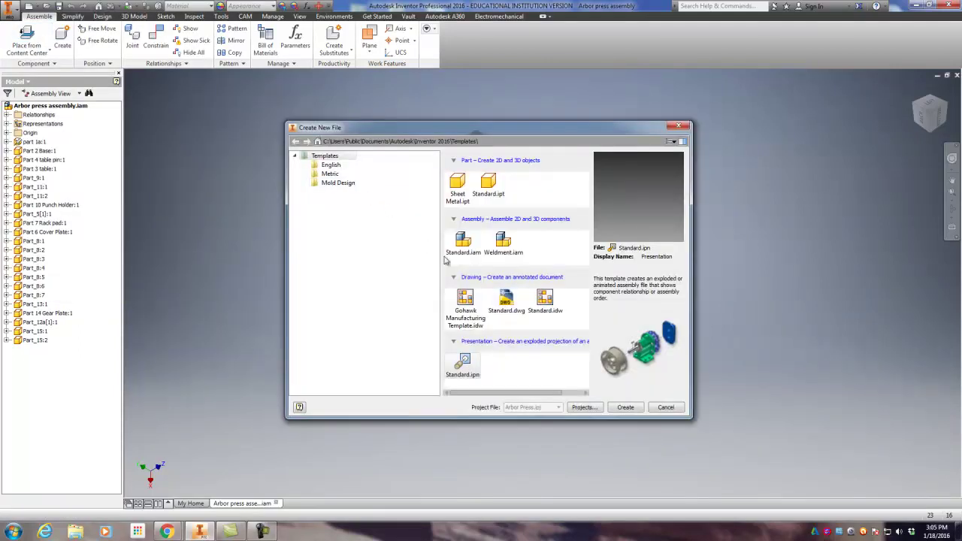
{"action": "left_click", "coordinate": [466, 367]}
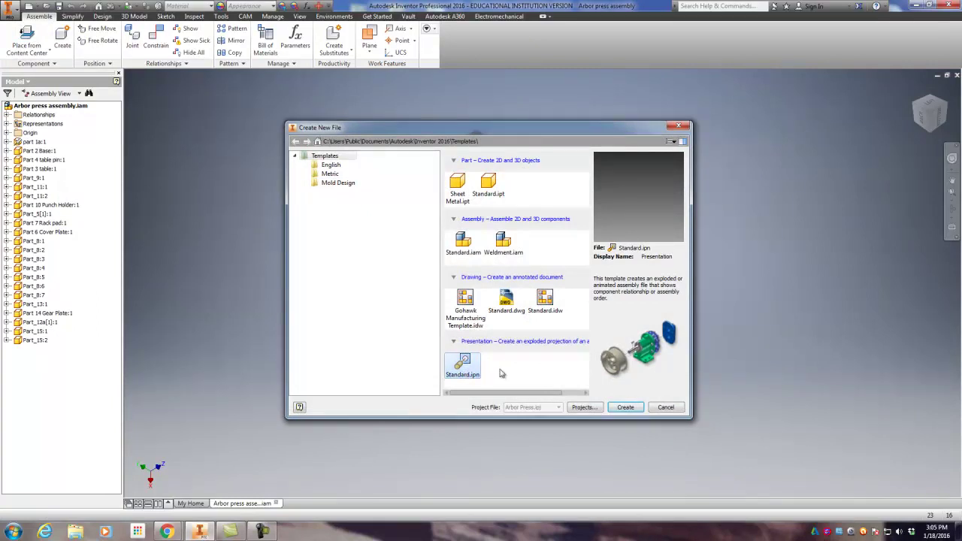
{"action": "left_click", "coordinate": [625, 407]}
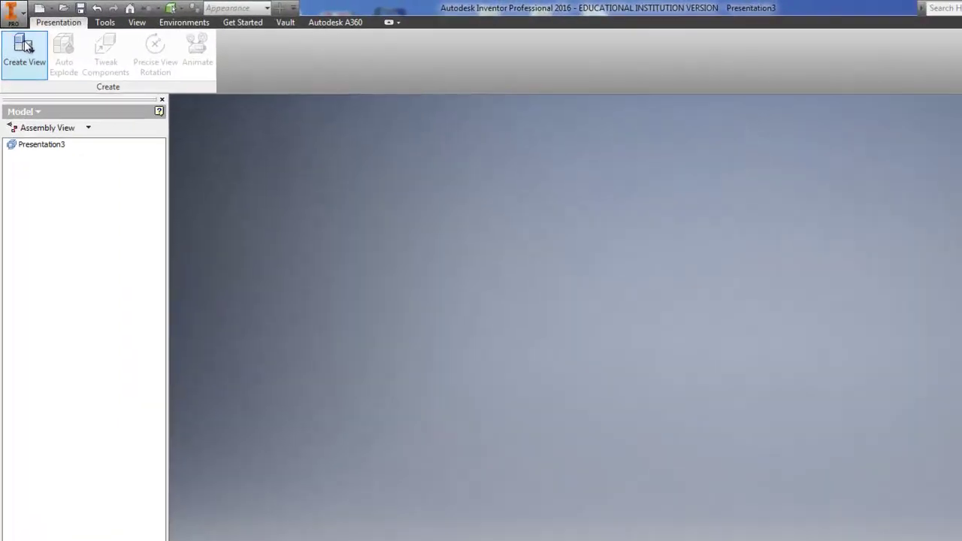
Step: Create a presentation view that loads the arbor press assembly file as Explosion1
{"action": "left_click", "coordinate": [26, 47]}
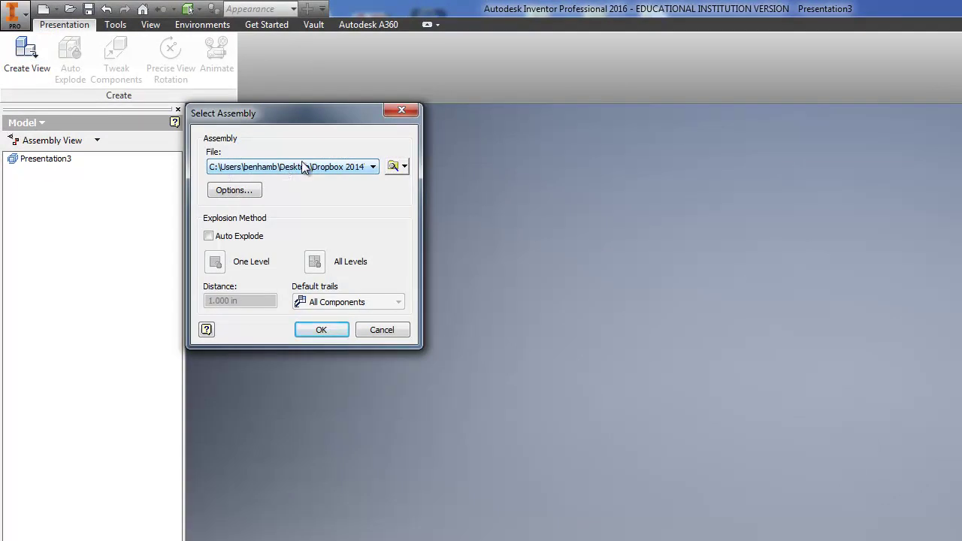
{"action": "left_click", "coordinate": [362, 184]}
{"action": "left_click", "coordinate": [311, 332]}
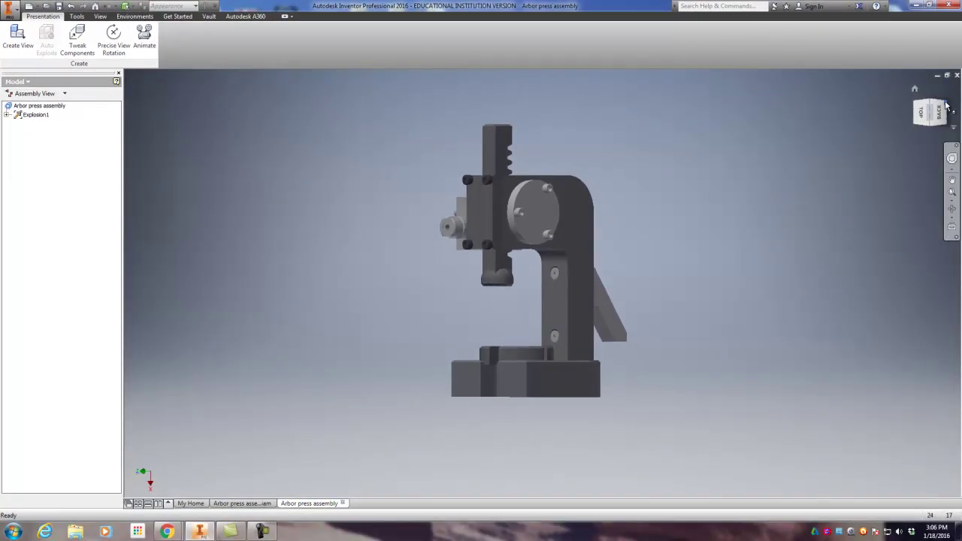
Step: Turn the press to an angled ViewCube view and save it as Home with Fit to View
{"action": "left_click", "coordinate": [945, 105]}
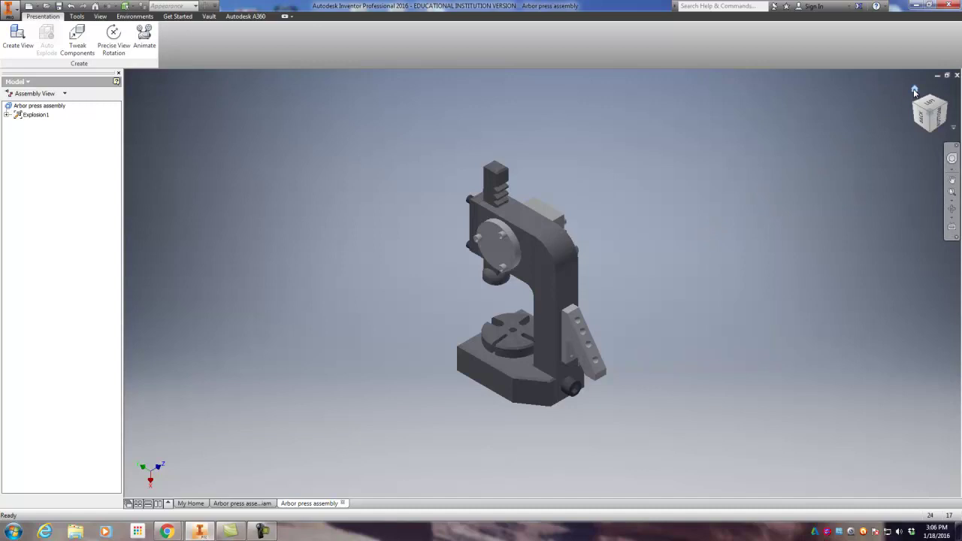
{"action": "right_click", "coordinate": [915, 93]}
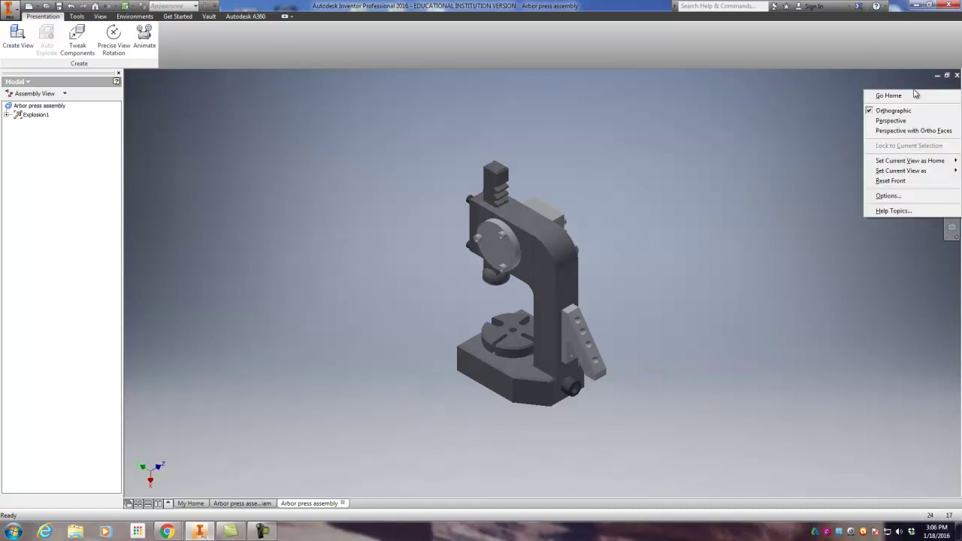
{"action": "mouse_move", "coordinate": [908, 175]}
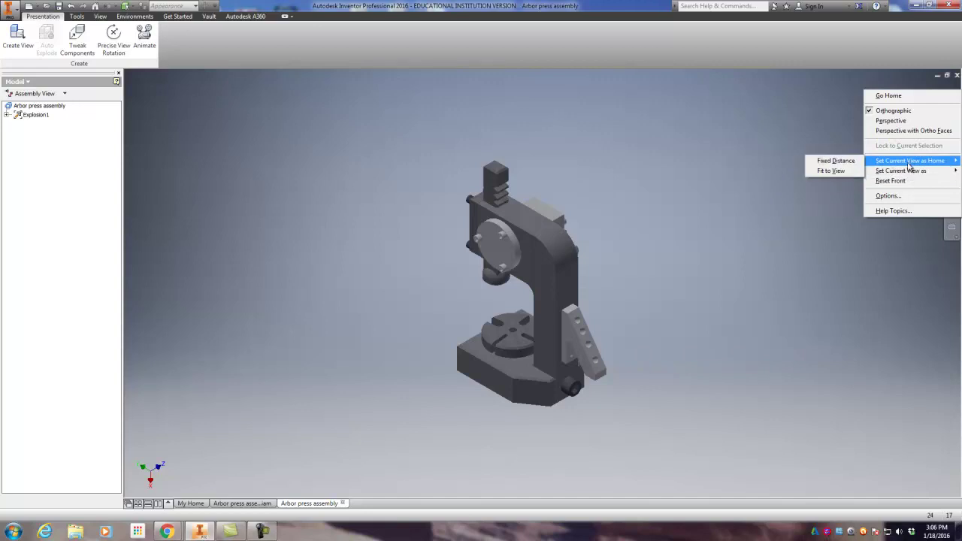
{"action": "left_click", "coordinate": [831, 171]}
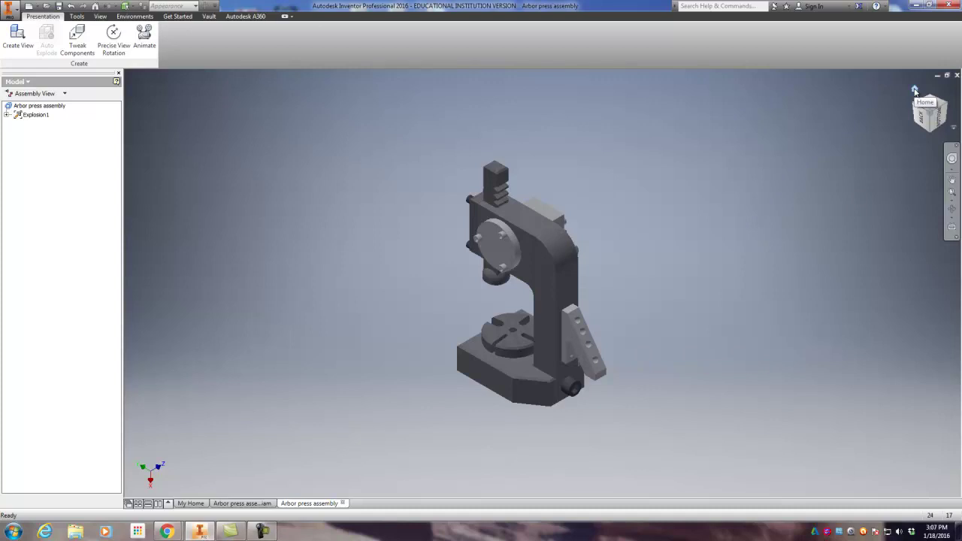
{"action": "left_click", "coordinate": [913, 89]}
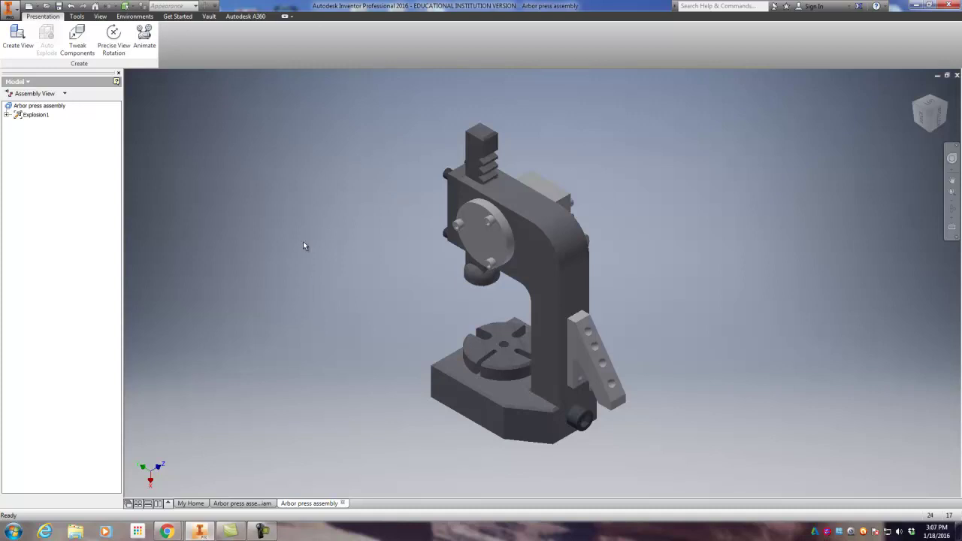
Step: Tweak one gear-plate screw 5 in out along its axis, triad anchored on the screw edge
{"action": "left_click", "coordinate": [78, 45]}
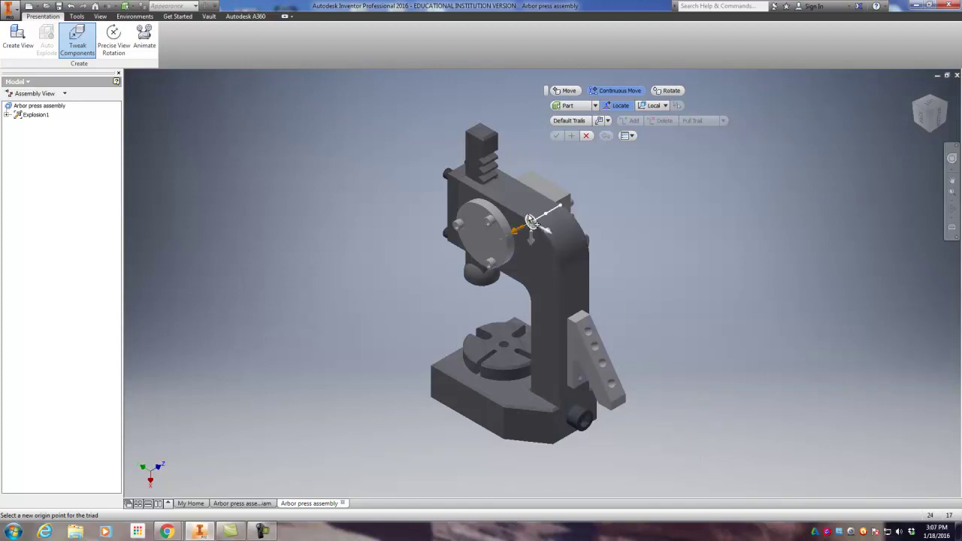
{"action": "scroll", "coordinate": [460, 225], "scroll_direction": "up", "scroll_amount": 3}
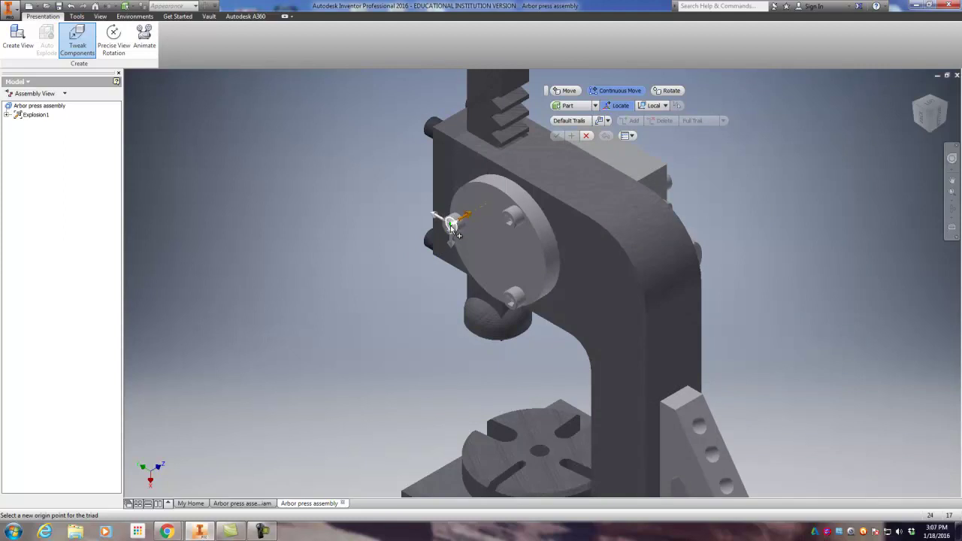
{"action": "scroll", "coordinate": [451, 225], "scroll_direction": "up", "scroll_amount": 3}
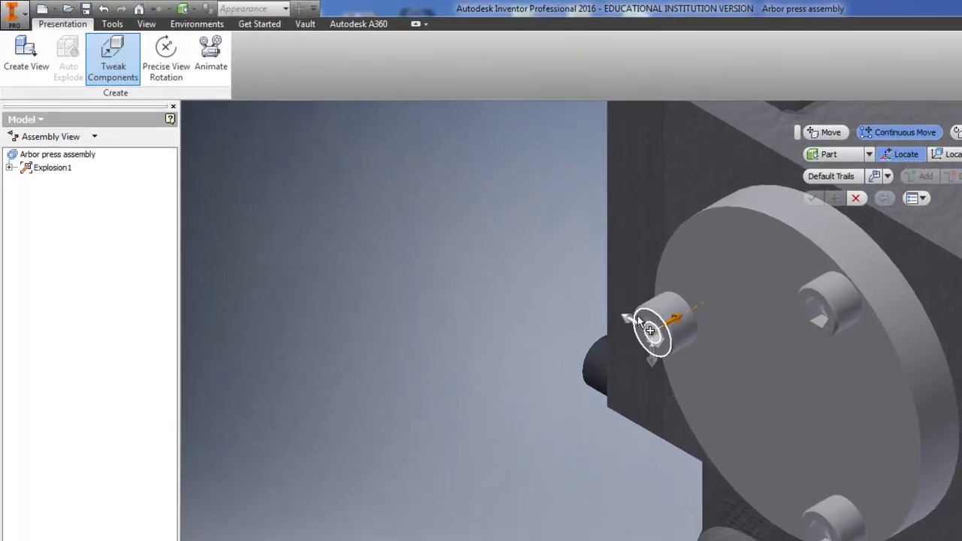
{"action": "left_click", "coordinate": [436, 216]}
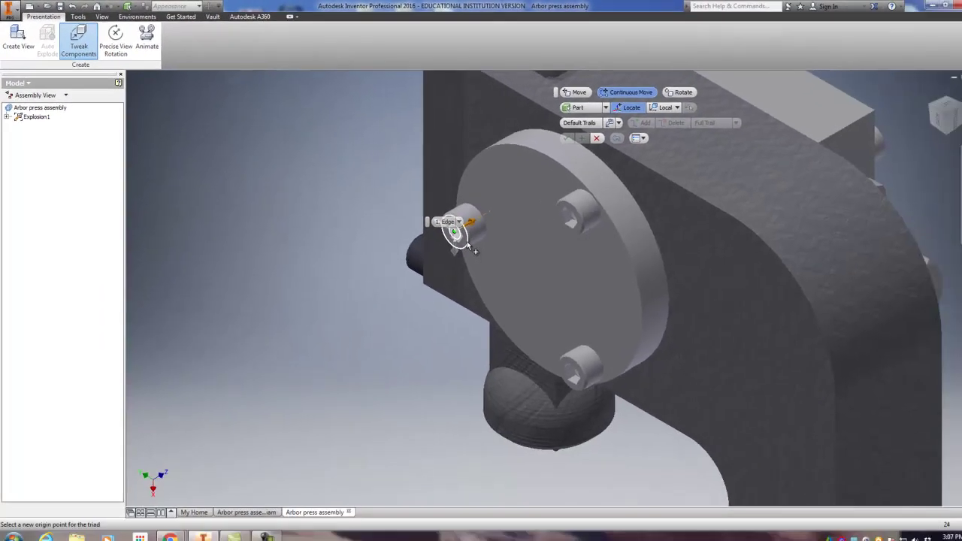
{"action": "left_click", "coordinate": [467, 241]}
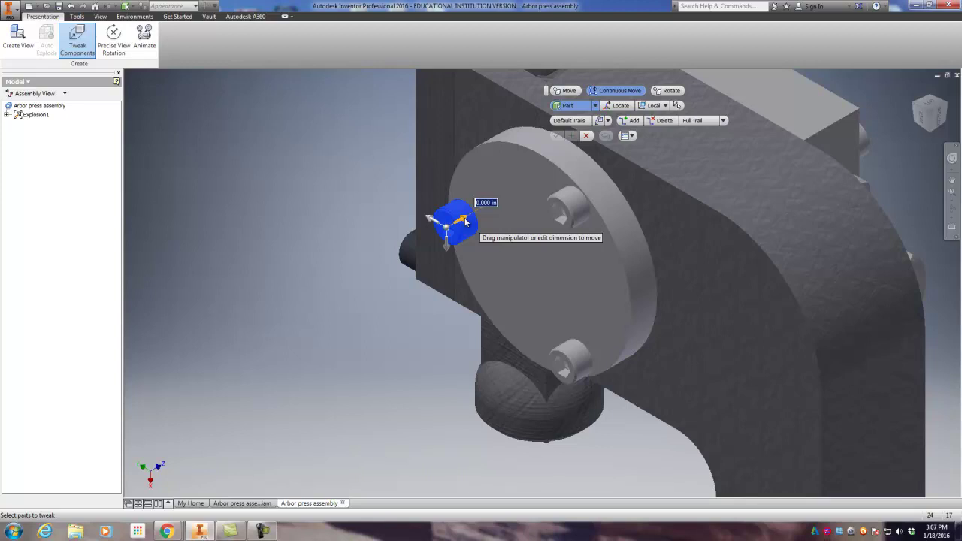
{"action": "left_click_drag", "start_coordinate": [465, 221], "coordinate": [180, 361]}
{"action": "scroll", "coordinate": [255, 319], "scroll_direction": "up", "scroll_amount": 5}
{"action": "scroll", "coordinate": [262, 330], "scroll_direction": "down", "scroll_amount": 5}
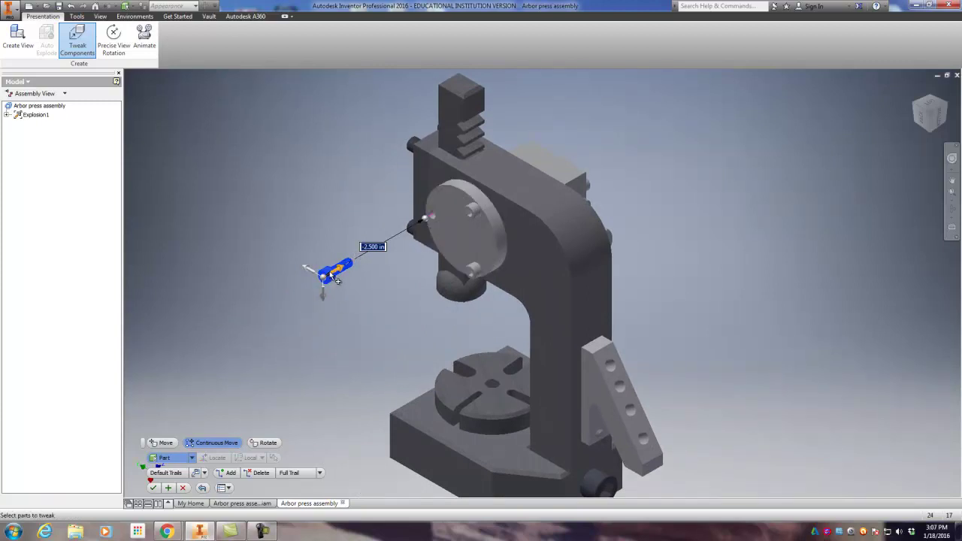
{"action": "left_click_drag", "start_coordinate": [337, 275], "coordinate": [230, 331]}
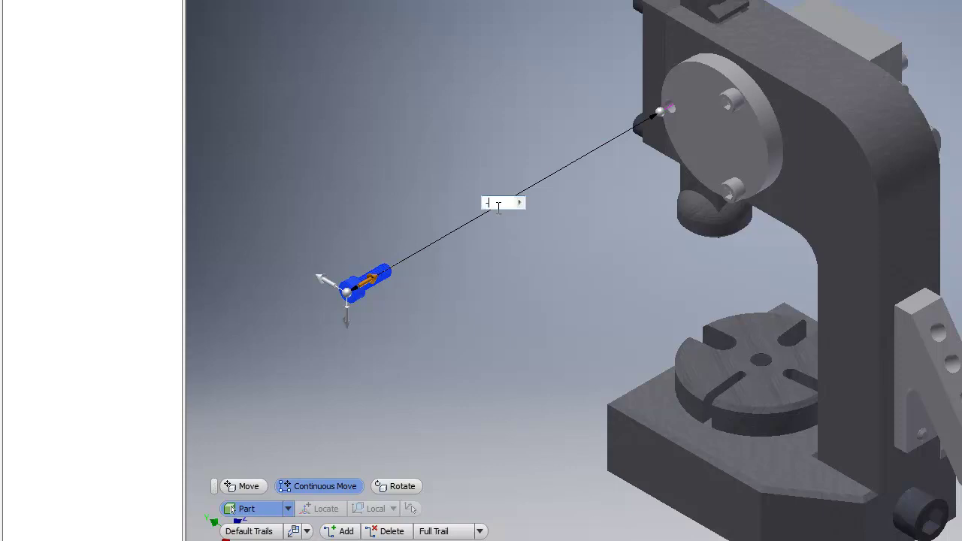
{"action": "type", "text": "5"}
{"action": "key", "text": "Return"}
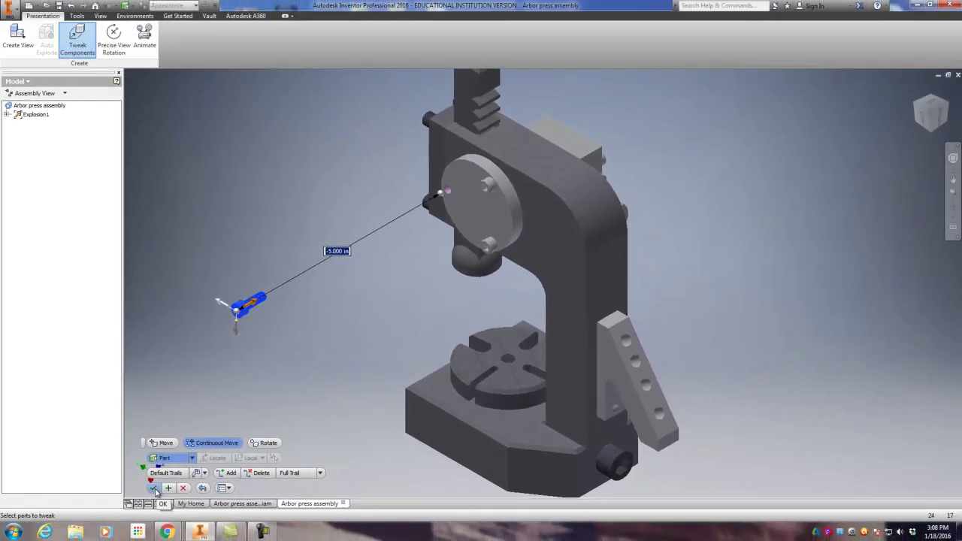
{"action": "key", "text": "Escape"}
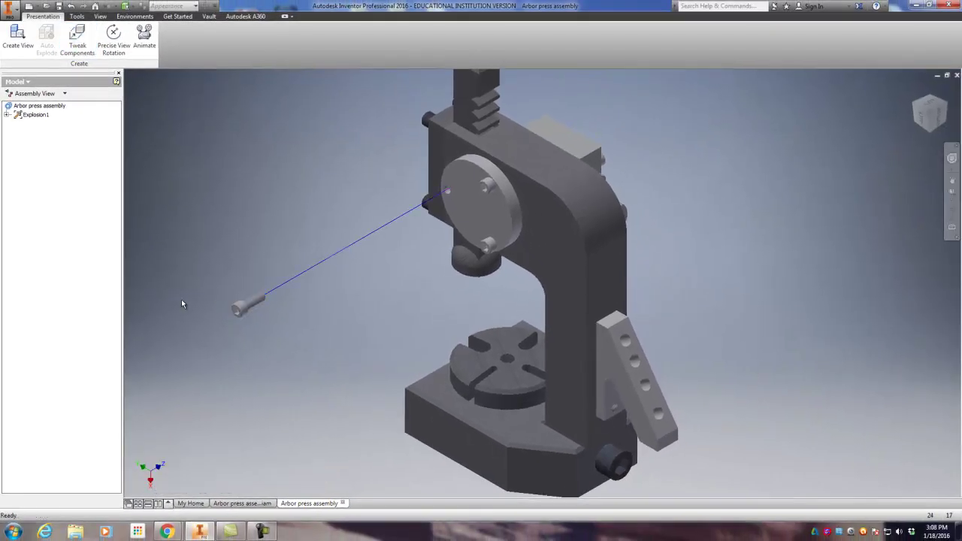
Step: Tweak the second screw -5 in along its axis beside the first and apply
{"action": "left_click", "coordinate": [77, 37]}
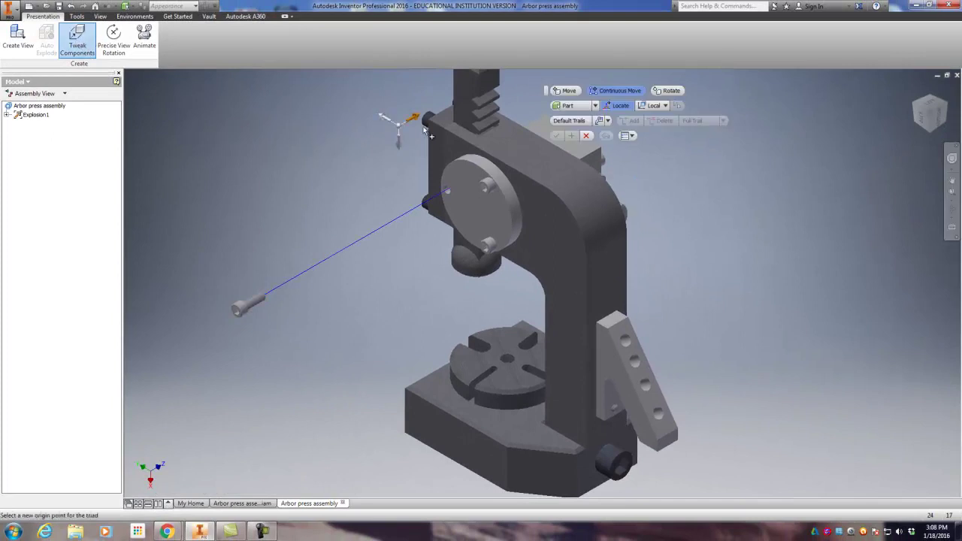
{"action": "left_click", "coordinate": [481, 190]}
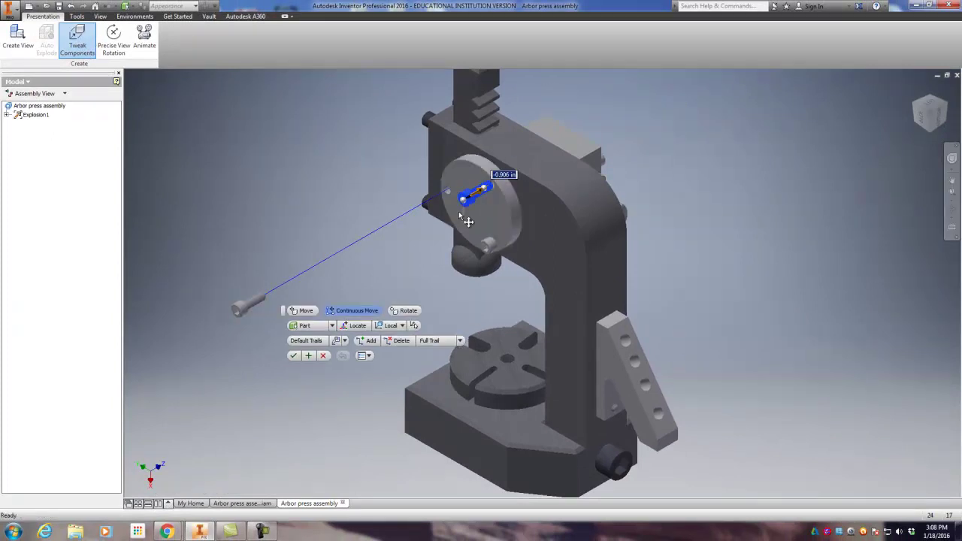
{"action": "left_click_drag", "start_coordinate": [459, 215], "coordinate": [302, 315]}
{"action": "type", "text": "-5"}
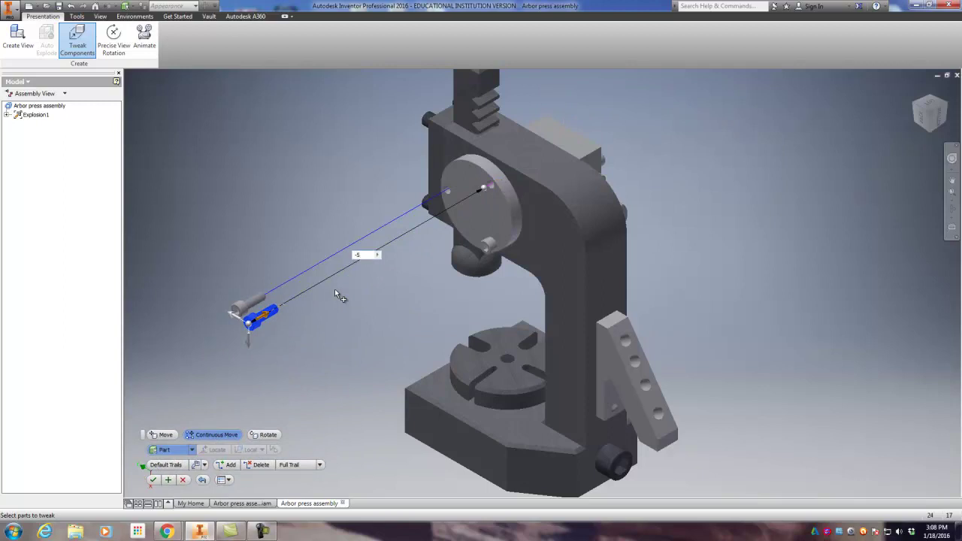
{"action": "key", "text": "Return"}
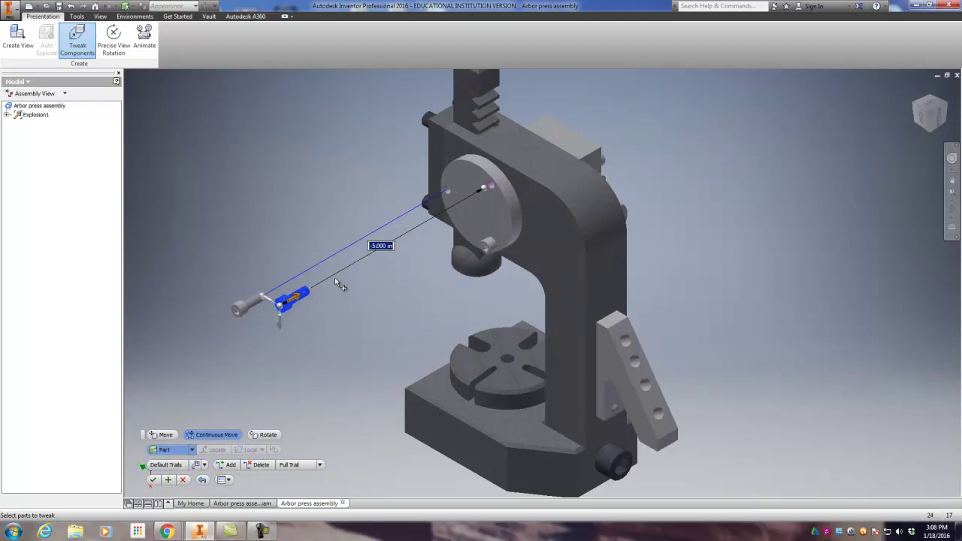
{"action": "left_click", "coordinate": [152, 480]}
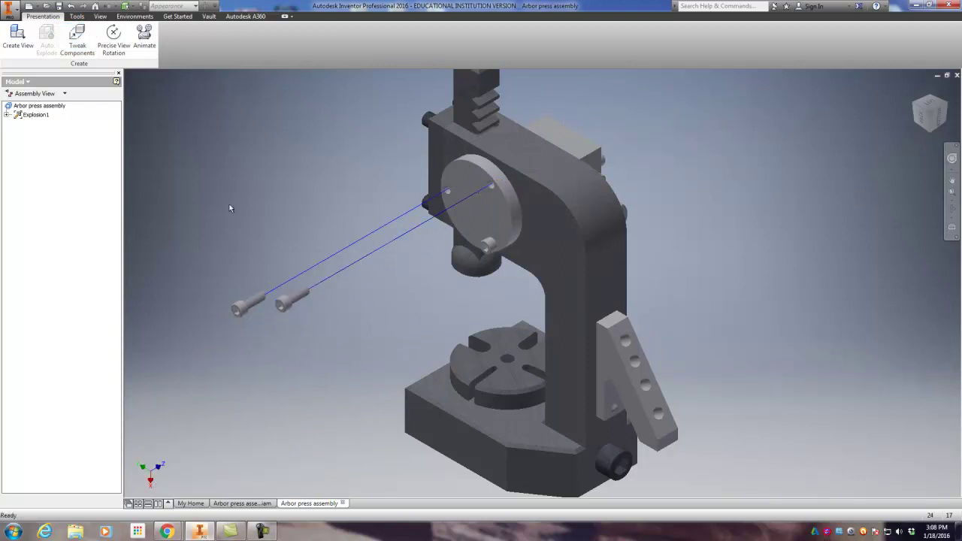
Step: Tweak the lower screw 5.000 in out along its axis to line up with the others
{"action": "left_click", "coordinate": [69, 47]}
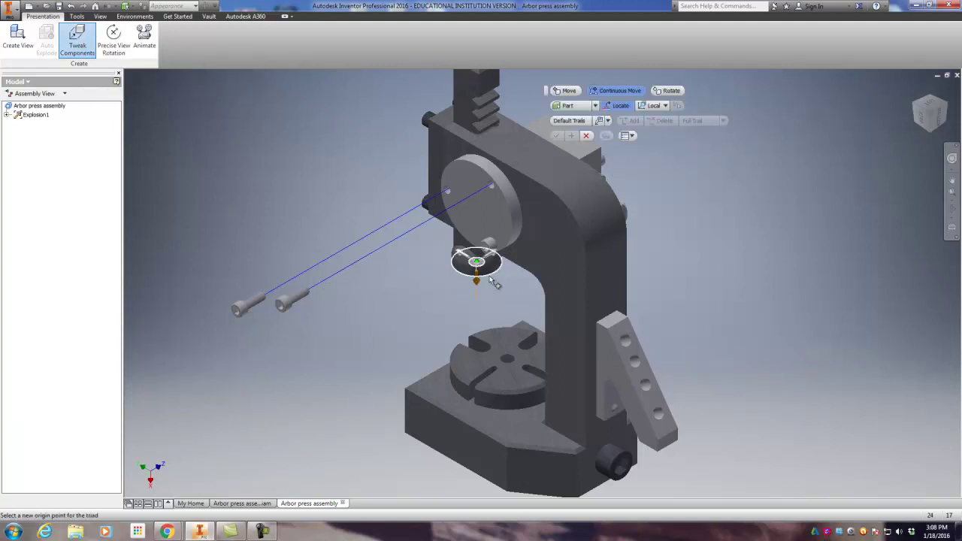
{"action": "left_click", "coordinate": [490, 253]}
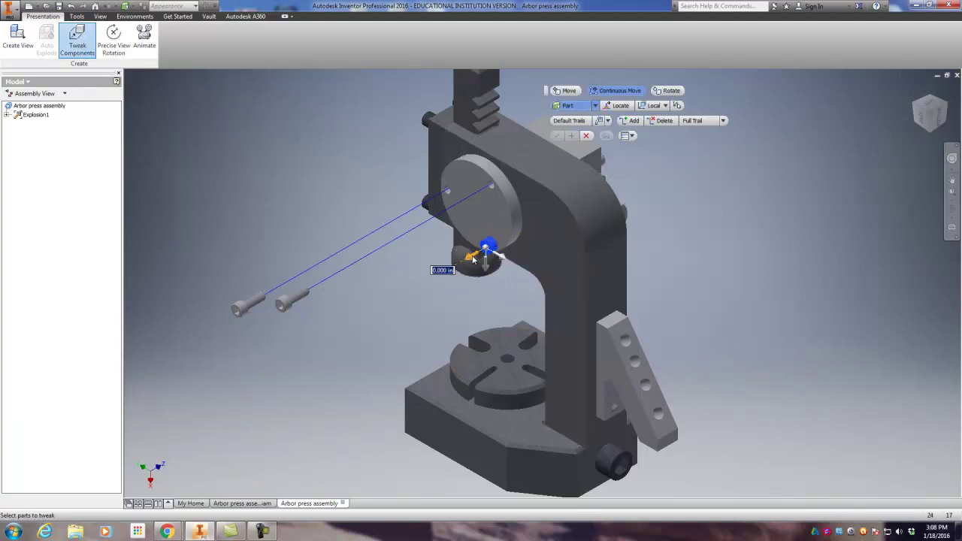
{"action": "left_click_drag", "start_coordinate": [489, 253], "coordinate": [285, 371]}
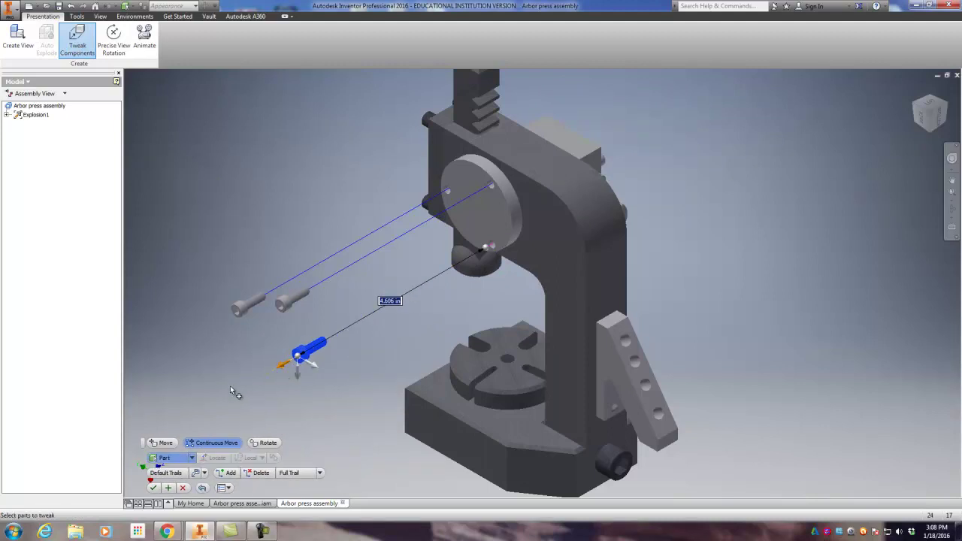
{"action": "type", "text": "5"}
{"action": "key", "text": "Return"}
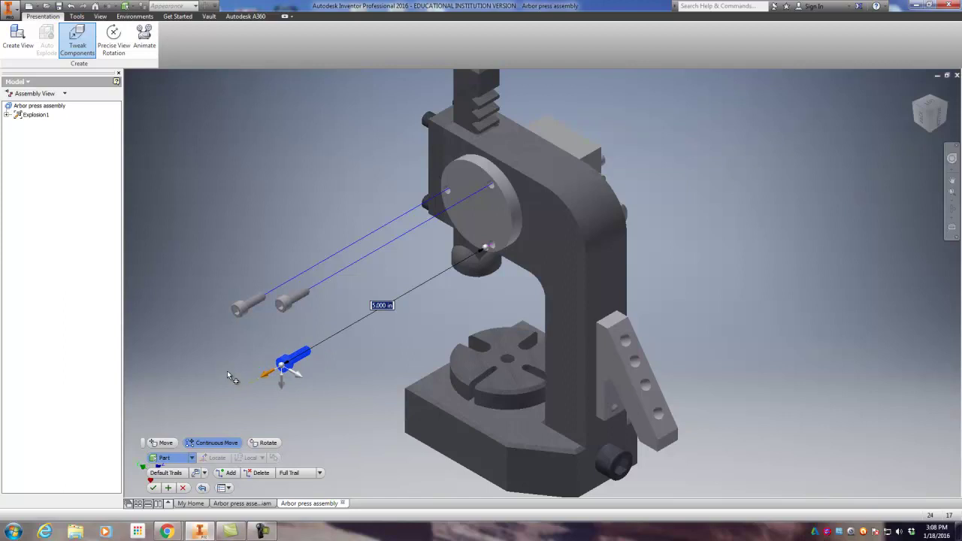
{"action": "left_click", "coordinate": [152, 488]}
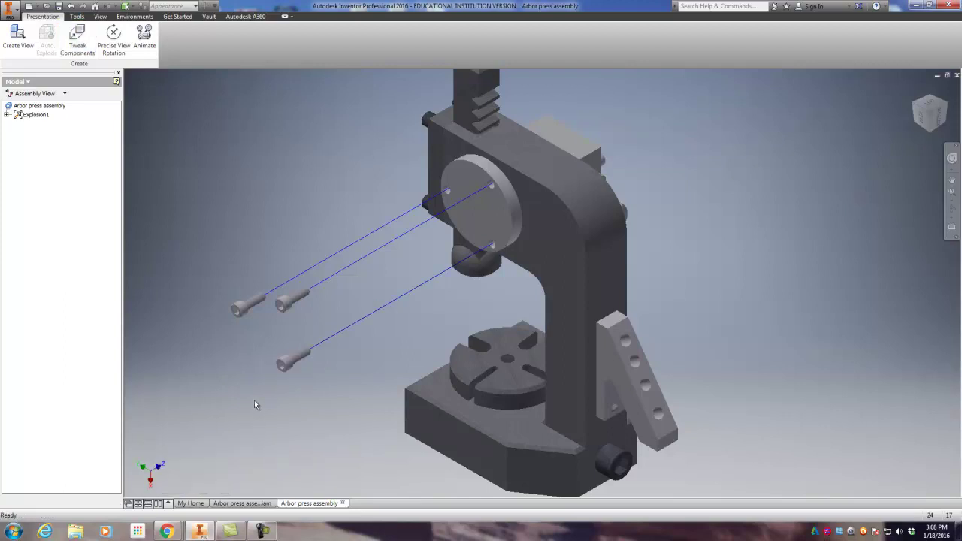
Step: Slide the round cover plate outward along its axis, triad placed on its edge
{"action": "left_click", "coordinate": [77, 42]}
{"action": "left_click", "coordinate": [493, 205]}
{"action": "left_click", "coordinate": [445, 190]}
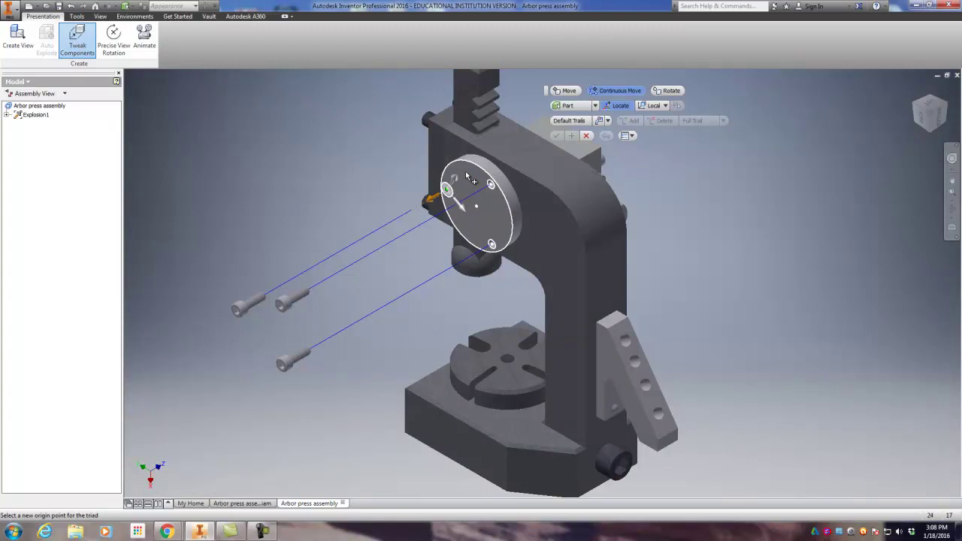
{"action": "left_click_drag", "start_coordinate": [430, 202], "coordinate": [291, 316]}
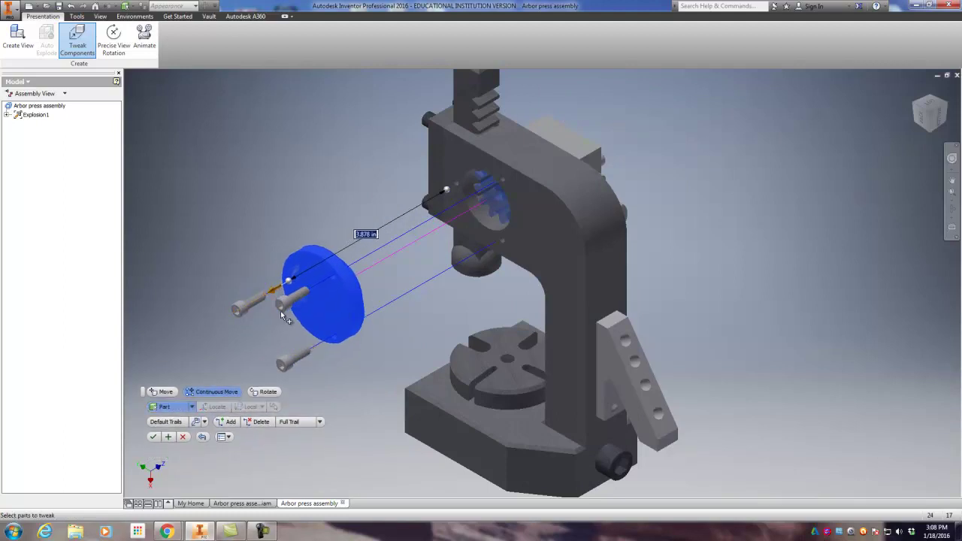
{"action": "left_click", "coordinate": [153, 437]}
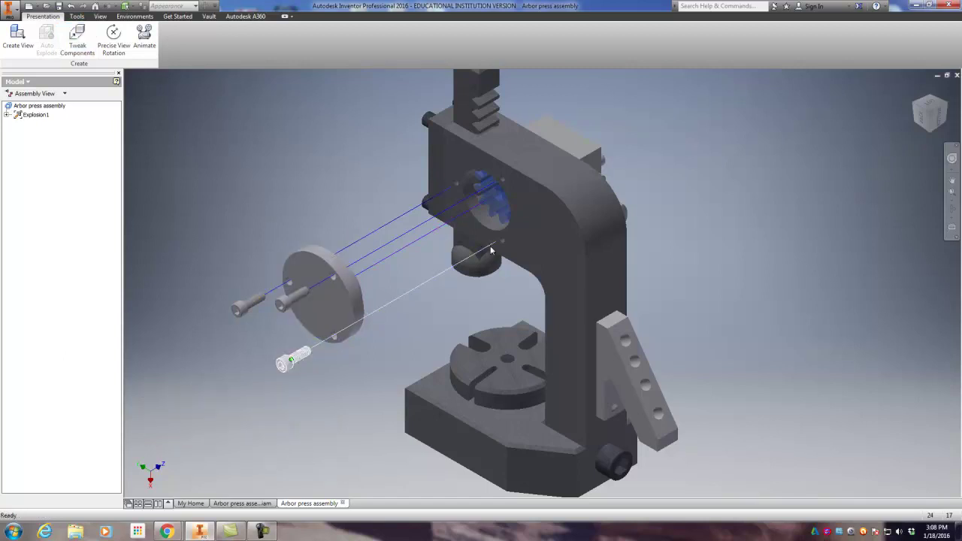
Step: Tweak the gear about 2.97 in out along its axis, between frame and cover plate
{"action": "left_click", "coordinate": [485, 187]}
{"action": "key", "text": "t"}
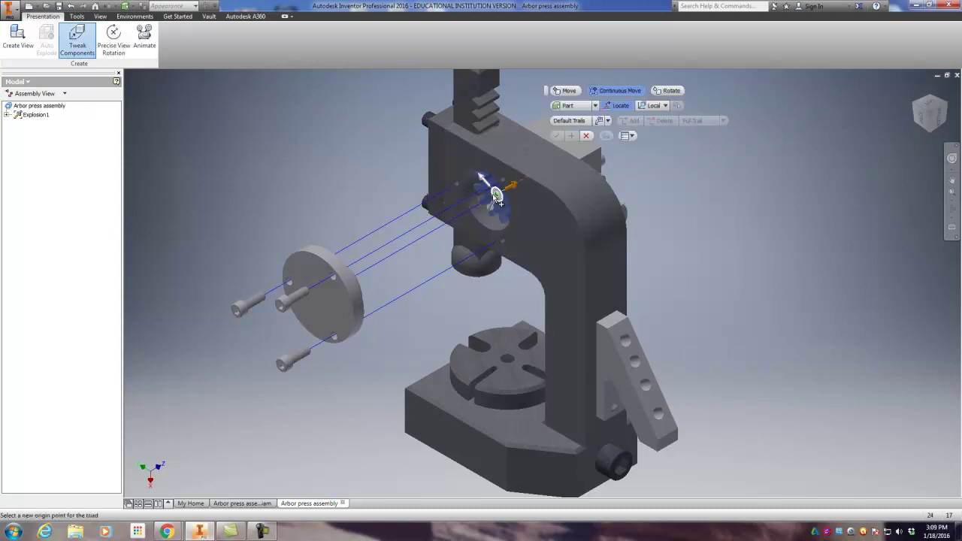
{"action": "left_click", "coordinate": [493, 199]}
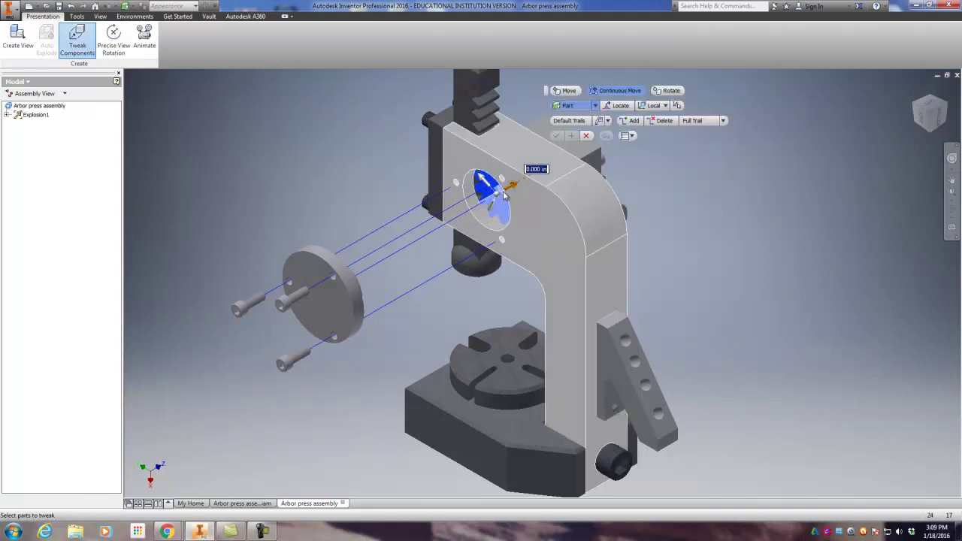
{"action": "left_click_drag", "start_coordinate": [522, 195], "coordinate": [421, 304]}
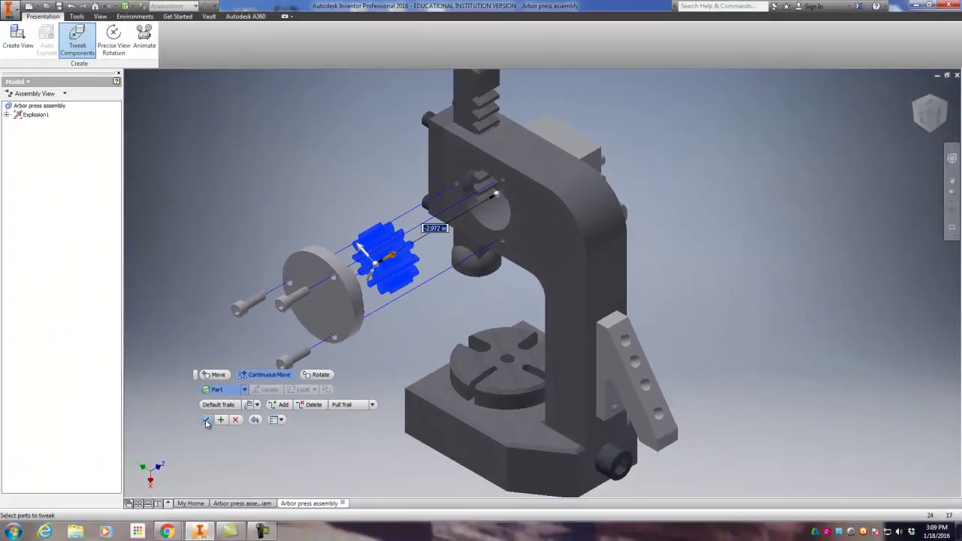
{"action": "left_click", "coordinate": [206, 420]}
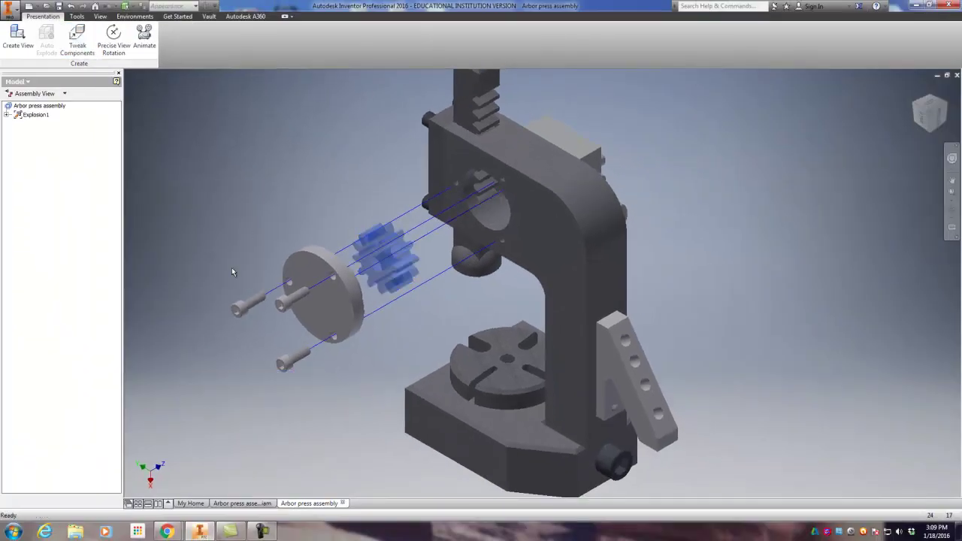
{"action": "scroll", "coordinate": [249, 223], "scroll_direction": "down", "scroll_amount": 3}
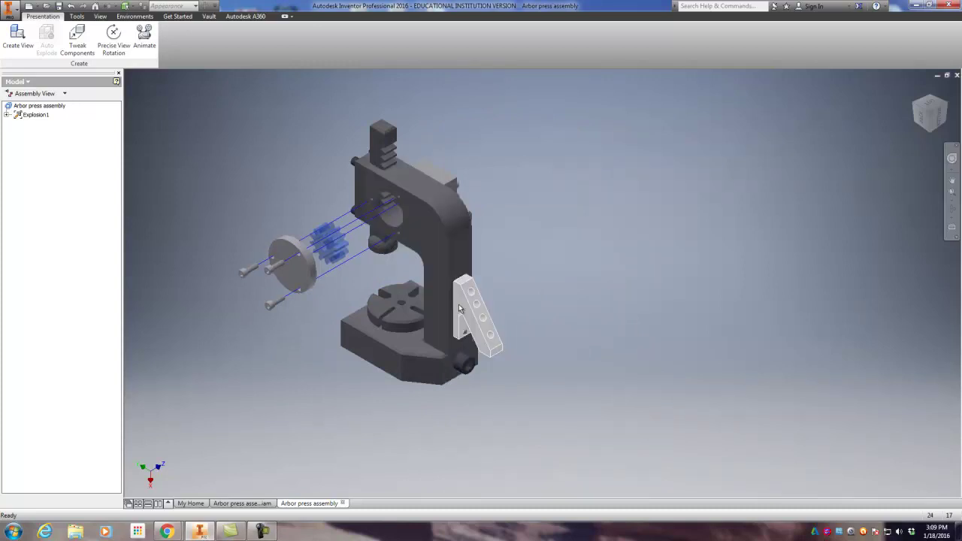
{"action": "scroll", "coordinate": [479, 379], "scroll_direction": "up", "scroll_amount": 3}
{"action": "scroll", "coordinate": [512, 382], "scroll_direction": "down", "scroll_amount": 2}
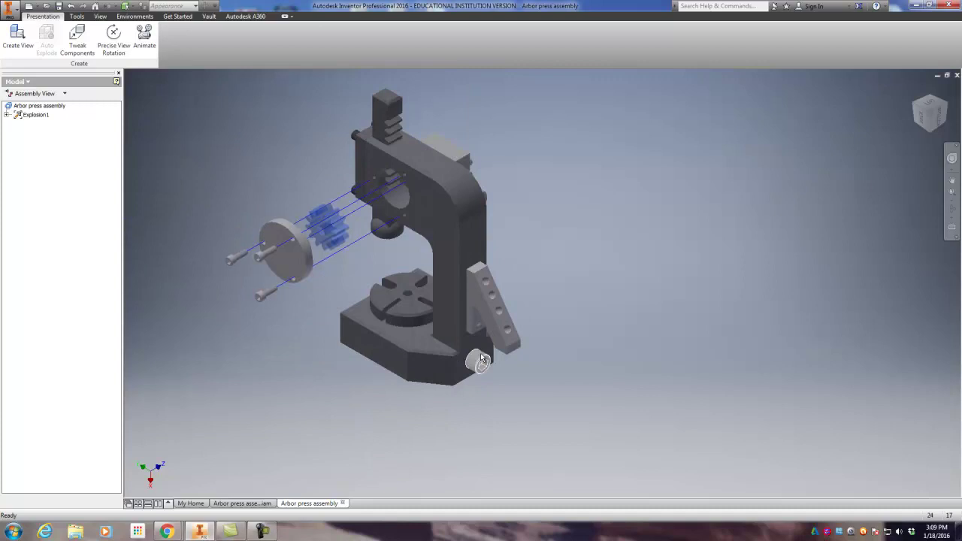
{"action": "scroll", "coordinate": [349, 326], "scroll_direction": "down", "scroll_amount": 2}
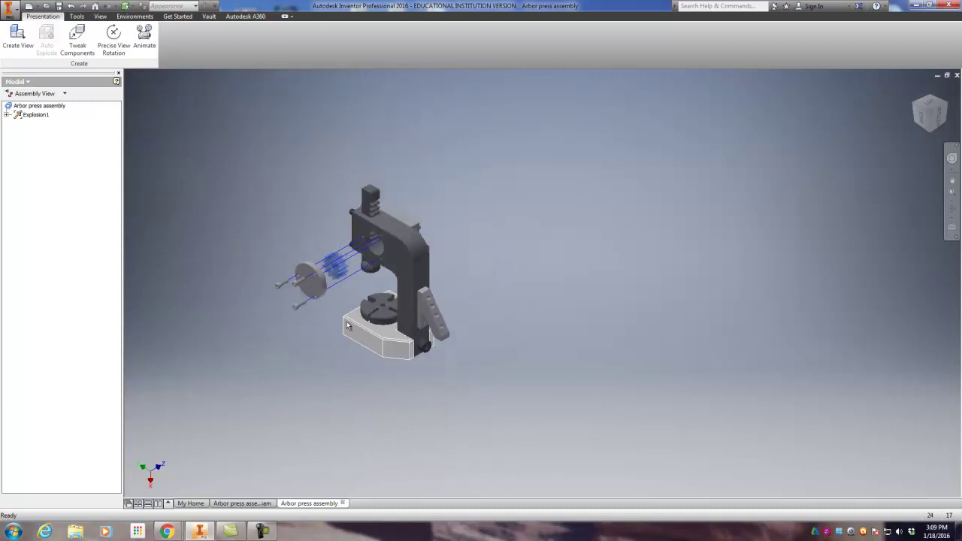
{"action": "scroll", "coordinate": [347, 324], "scroll_direction": "up", "scroll_amount": 4}
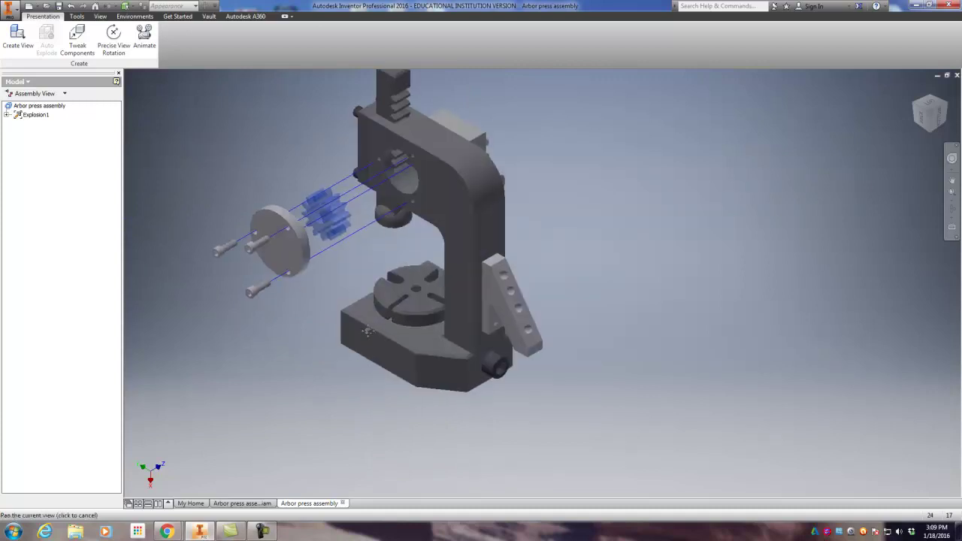
Step: Pull the base knob out along its axis, then drag it downward for a two-leg trail
{"action": "left_click", "coordinate": [77, 41]}
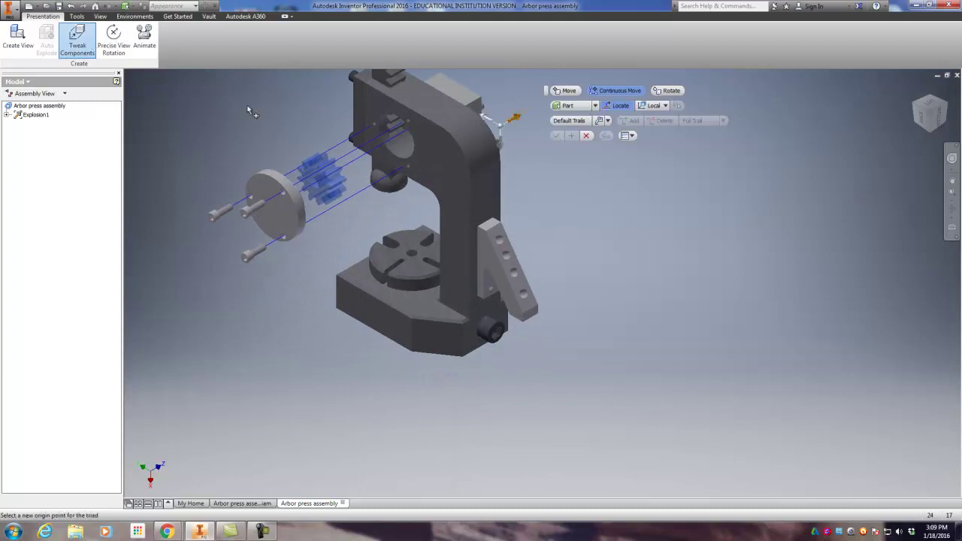
{"action": "left_click", "coordinate": [492, 335]}
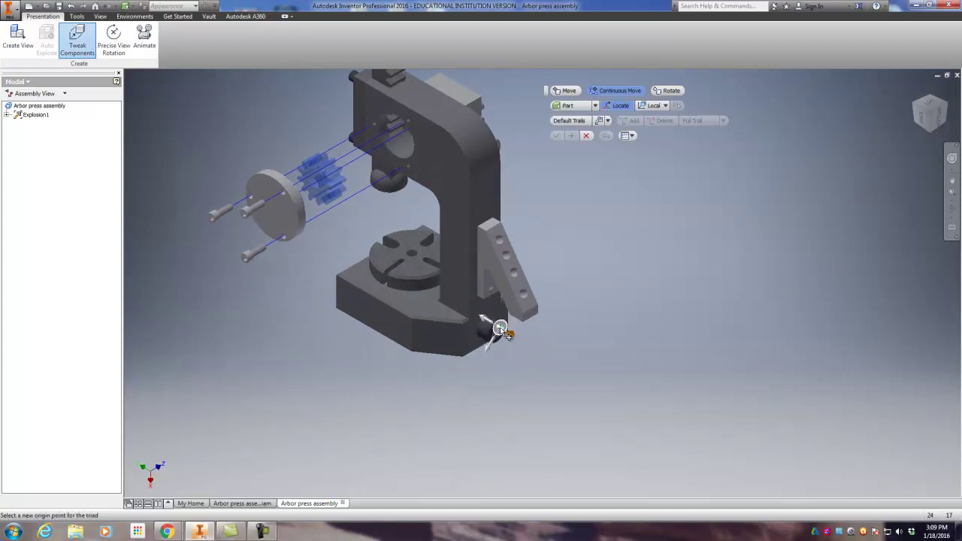
{"action": "scroll", "coordinate": [496, 326], "scroll_direction": "up", "scroll_amount": 4}
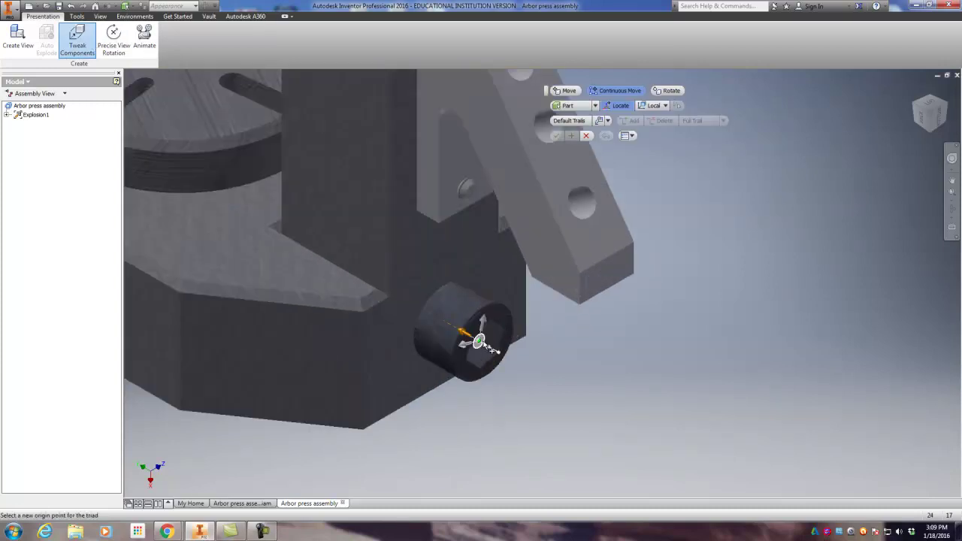
{"action": "left_click", "coordinate": [471, 341]}
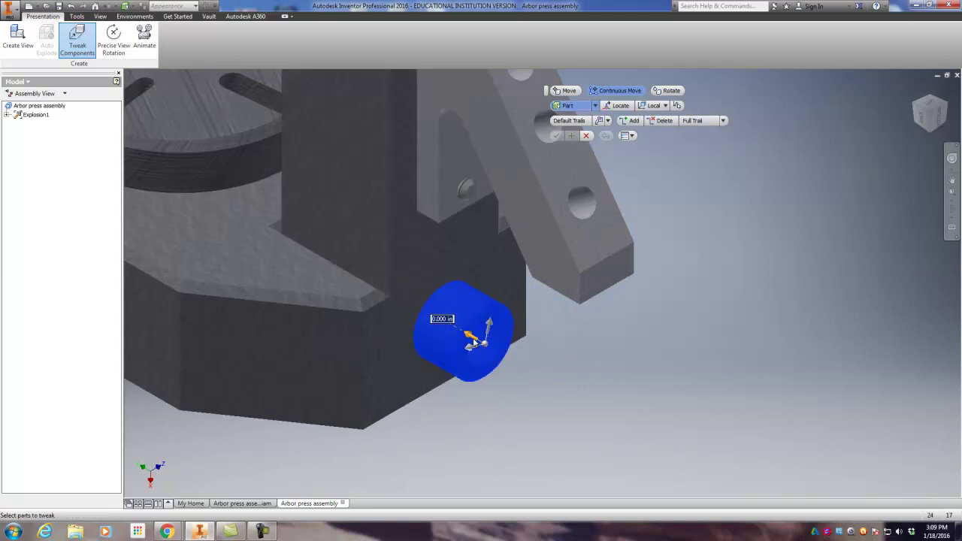
{"action": "left_click_drag", "start_coordinate": [471, 338], "coordinate": [567, 389]}
{"action": "scroll", "coordinate": [470, 339], "scroll_direction": "down", "scroll_amount": 5}
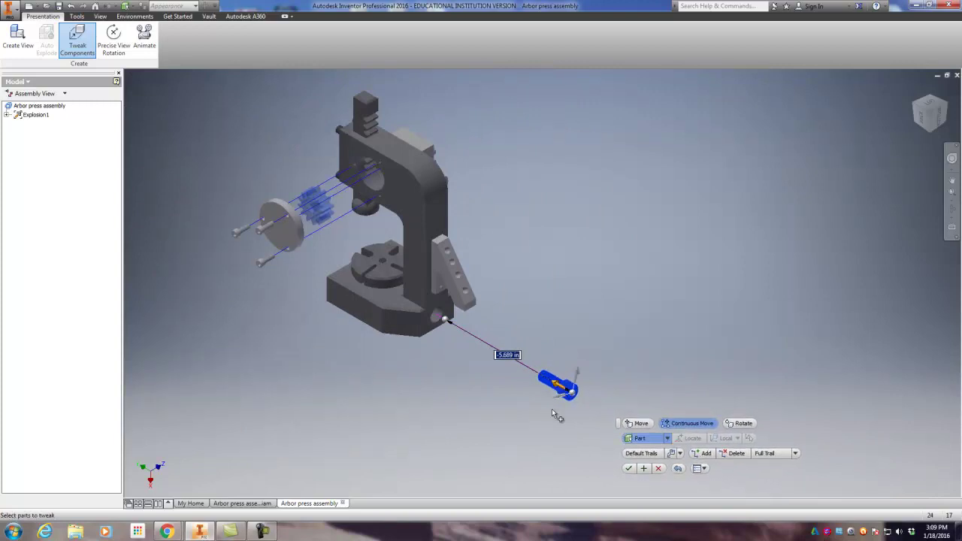
{"action": "left_click", "coordinate": [578, 373]}
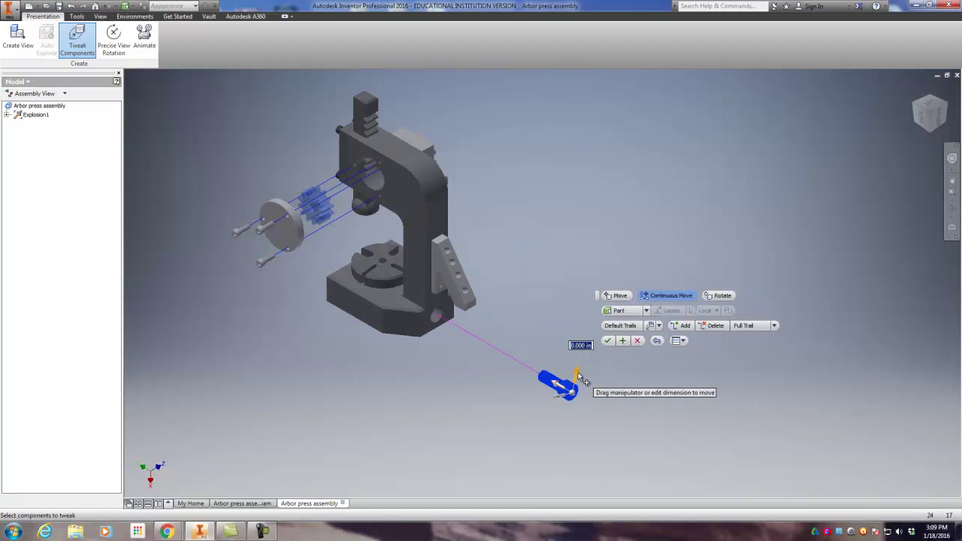
{"action": "left_click_drag", "start_coordinate": [578, 373], "coordinate": [575, 438]}
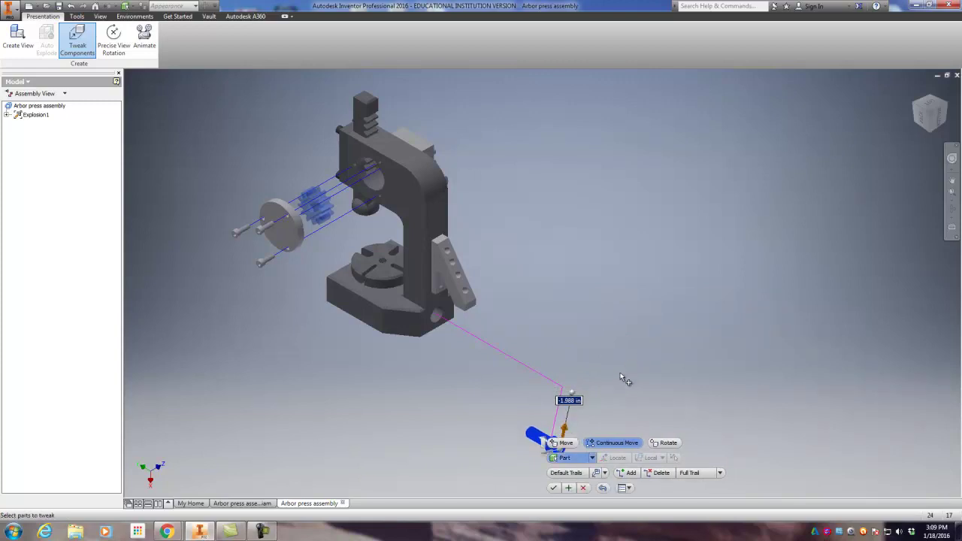
{"action": "left_click", "coordinate": [553, 488]}
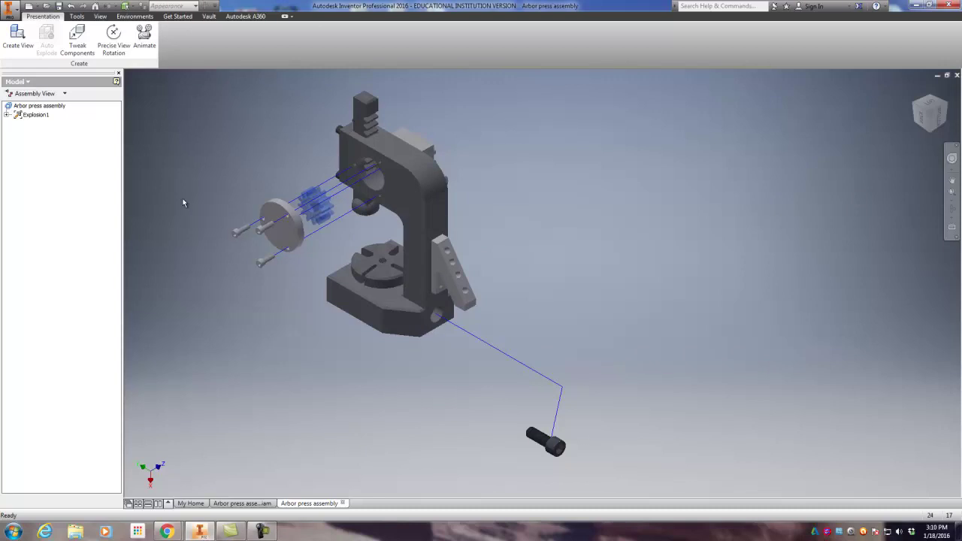
Step: Open the Animation dialog, move it aside and play the explosion forward until reassembled
{"action": "left_click", "coordinate": [147, 52]}
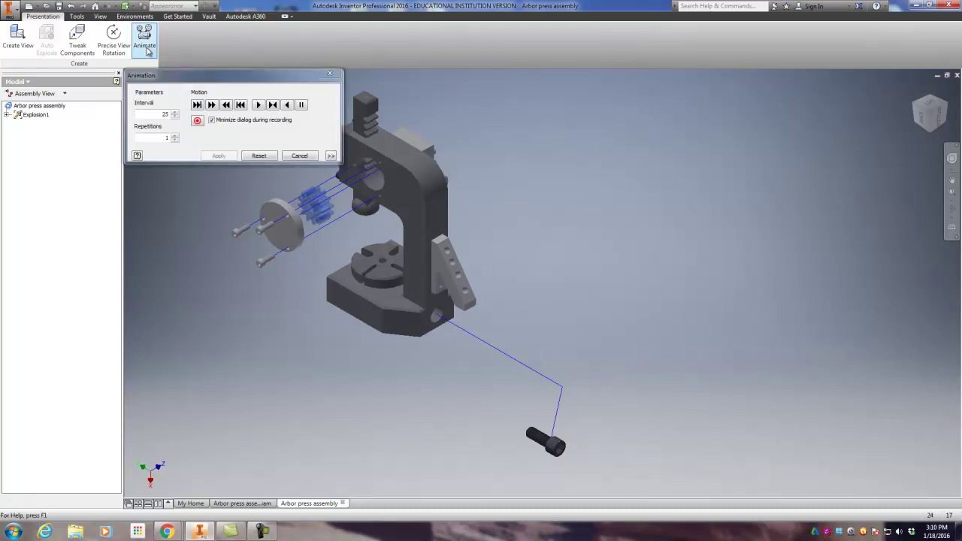
{"action": "left_click_drag", "start_coordinate": [264, 85], "coordinate": [645, 148]}
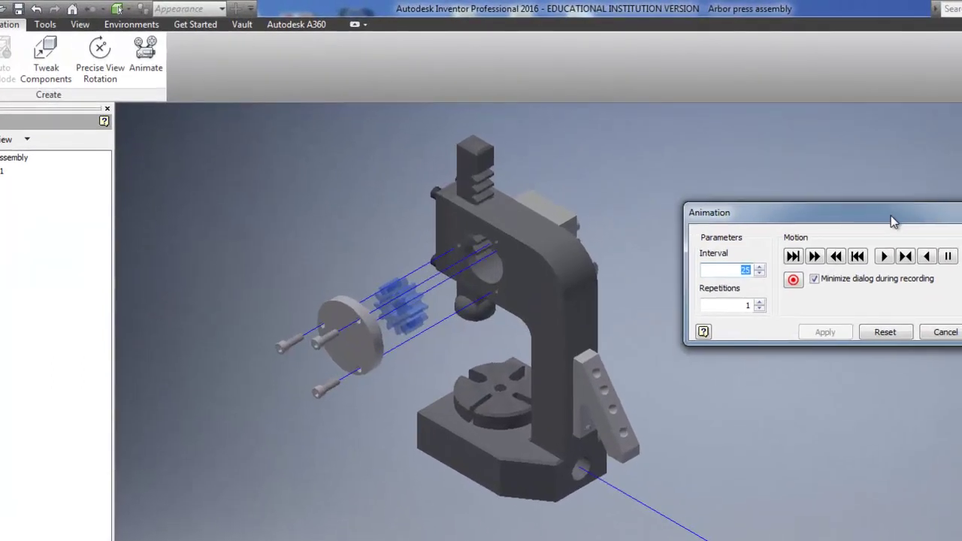
{"action": "left_click_drag", "start_coordinate": [892, 220], "coordinate": [890, 221]}
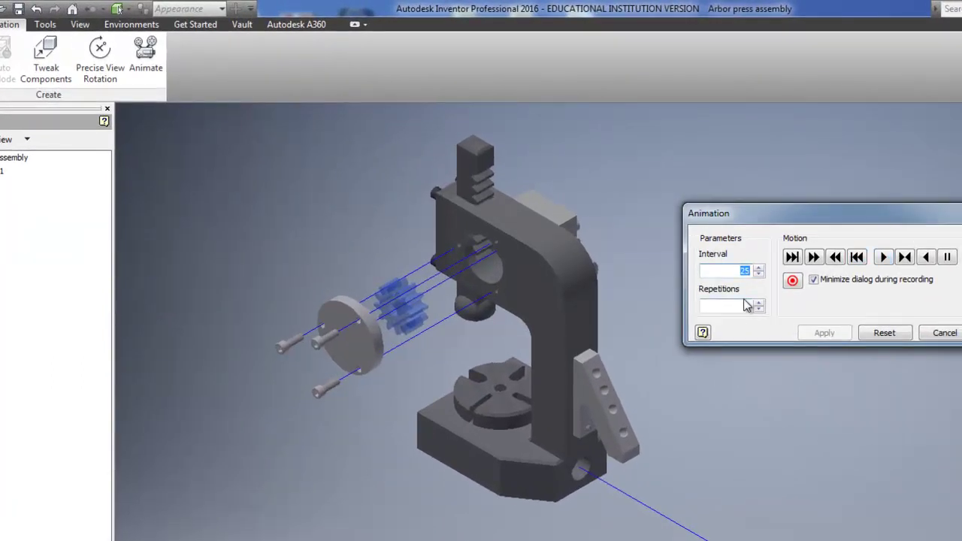
{"action": "left_click", "coordinate": [883, 258]}
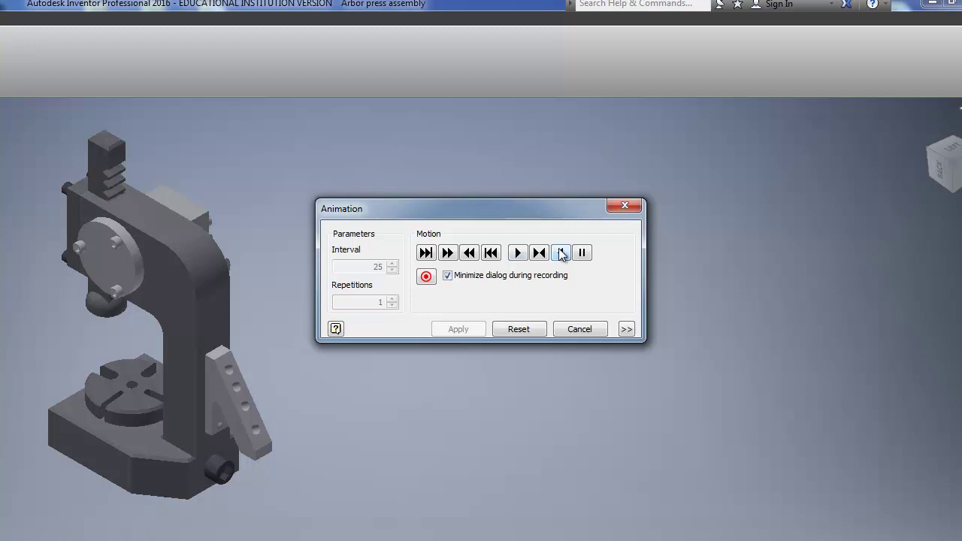
Step: Play the animation in reverse, then reset the press to its exploded state
{"action": "left_click", "coordinate": [561, 253]}
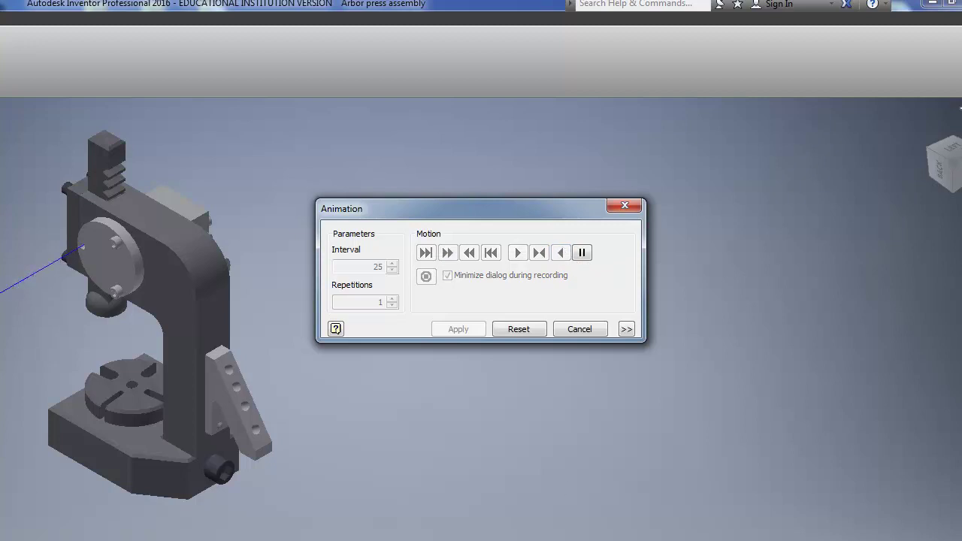
{"action": "left_click", "coordinate": [534, 331]}
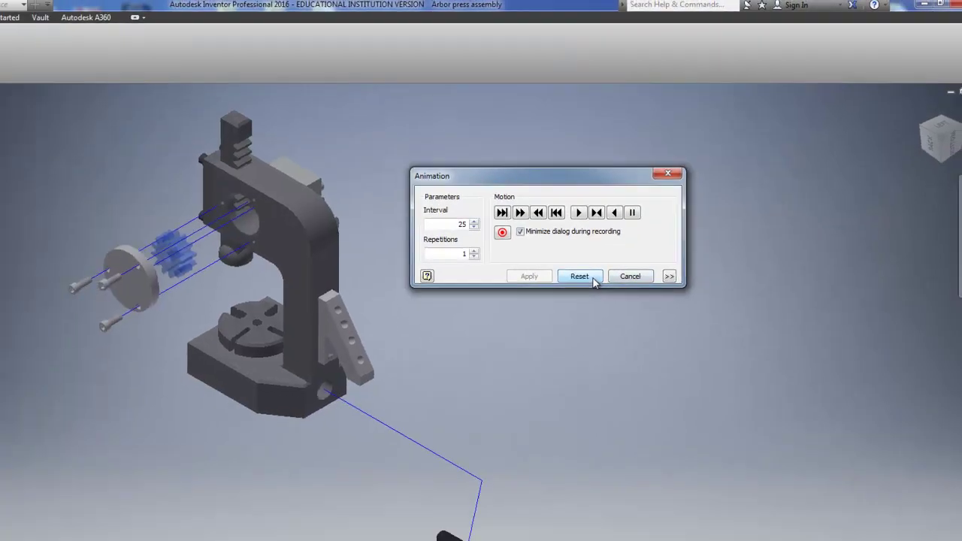